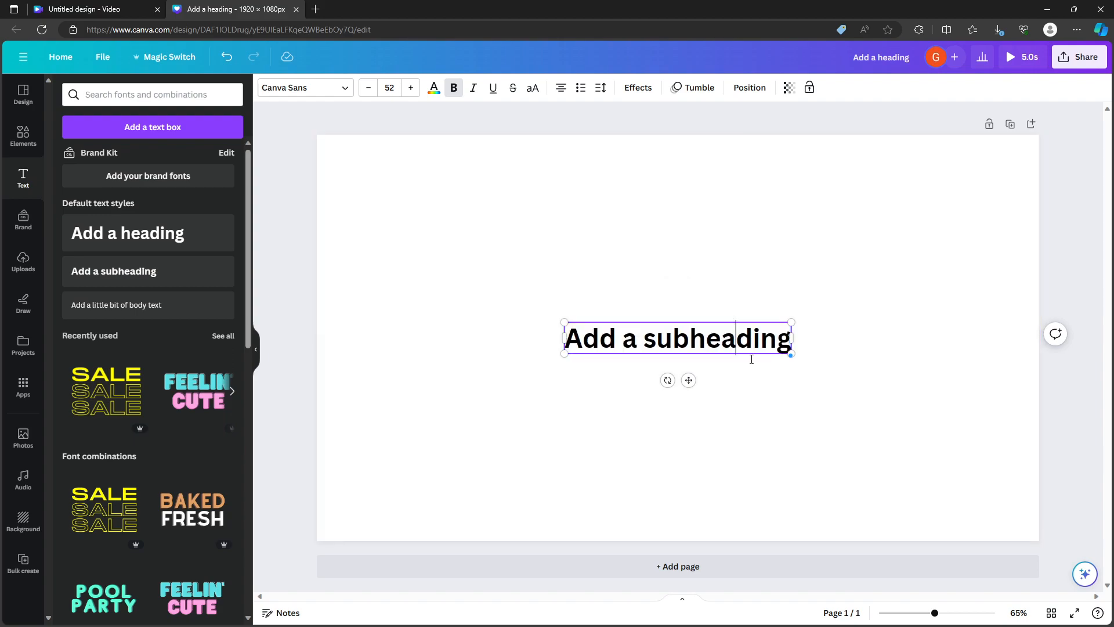
Replace the subheading placeholder text with "My text" and select its text box.
{"action": "left_click", "coordinate": [600, 343]}
{"action": "left_click_drag", "start_coordinate": [571, 339], "coordinate": [792, 344]}
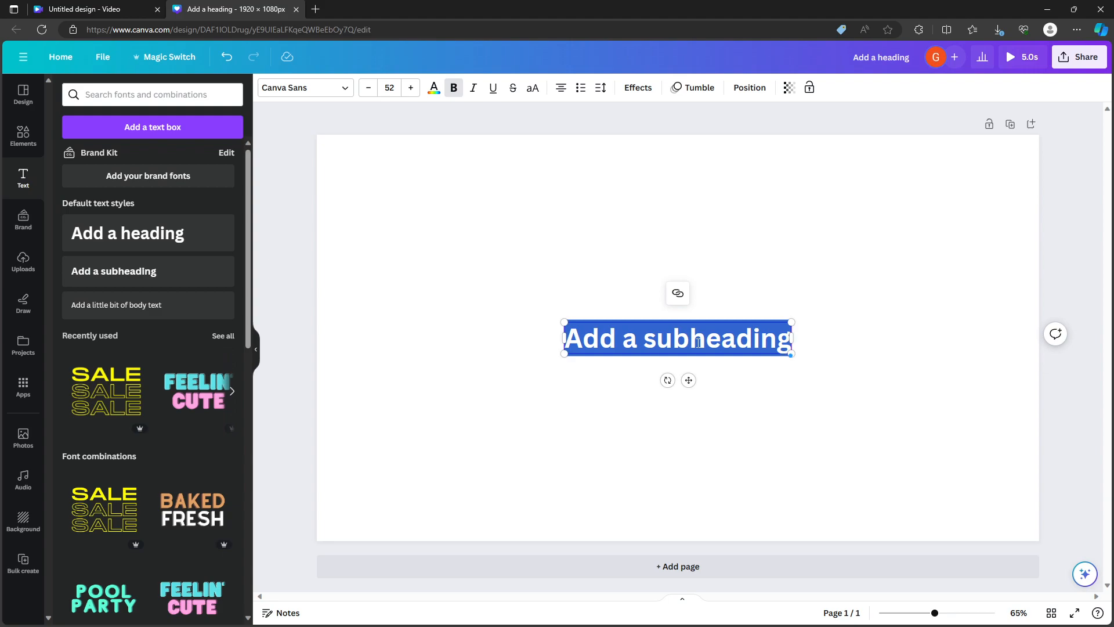
{"action": "type", "text": "My rte"}
{"action": "key", "text": "BackSpace"}
{"action": "key", "text": "BackSpace"}
{"action": "key", "text": "BackSpace"}
{"action": "type", "text": "text"}
{"action": "left_click", "coordinate": [738, 293]}
{"action": "left_click", "coordinate": [693, 350]}
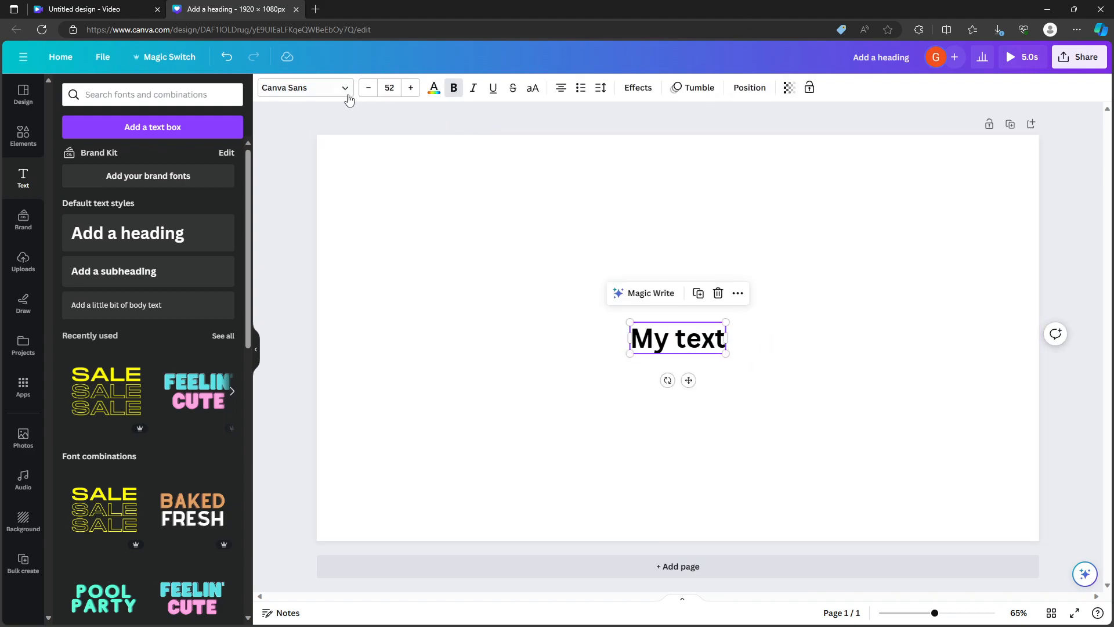
Try ITC Benguiat and Knockout Cruiserweight on "My text", and settle on the Kollektif font.
{"action": "left_click", "coordinate": [323, 89]}
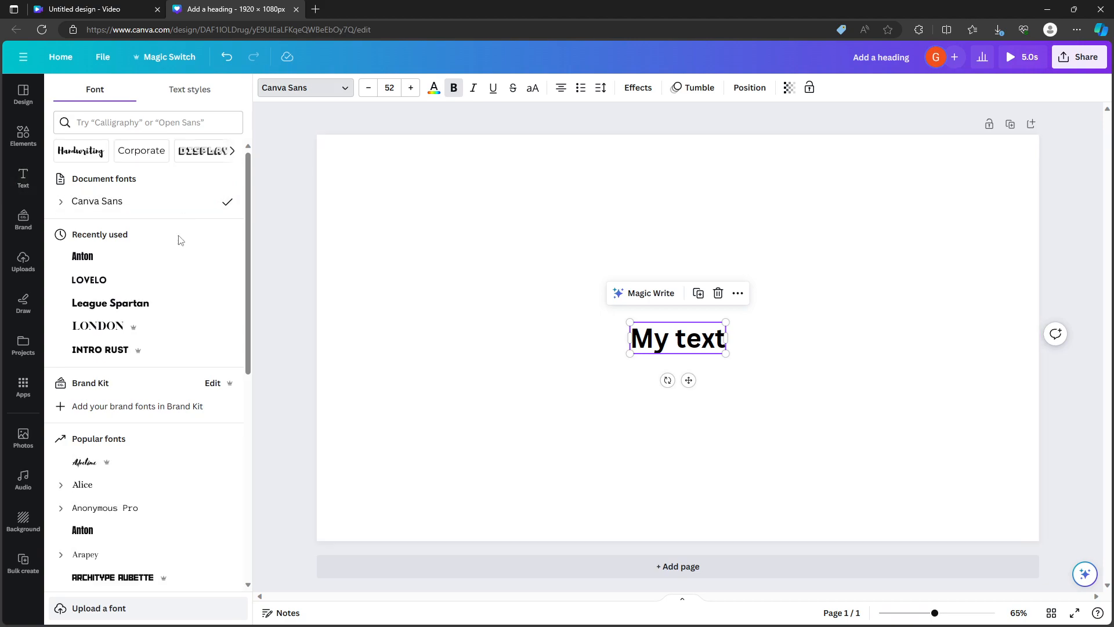
{"action": "scroll", "coordinate": [177, 250], "scroll_direction": "down", "scroll_amount": 5}
{"action": "left_click", "coordinate": [346, 93]}
{"action": "left_click", "coordinate": [325, 90]}
{"action": "left_click", "coordinate": [305, 92]}
{"action": "left_click", "coordinate": [289, 95]}
{"action": "scroll", "coordinate": [112, 379], "scroll_direction": "down", "scroll_amount": 15}
{"action": "left_click", "coordinate": [149, 265]}
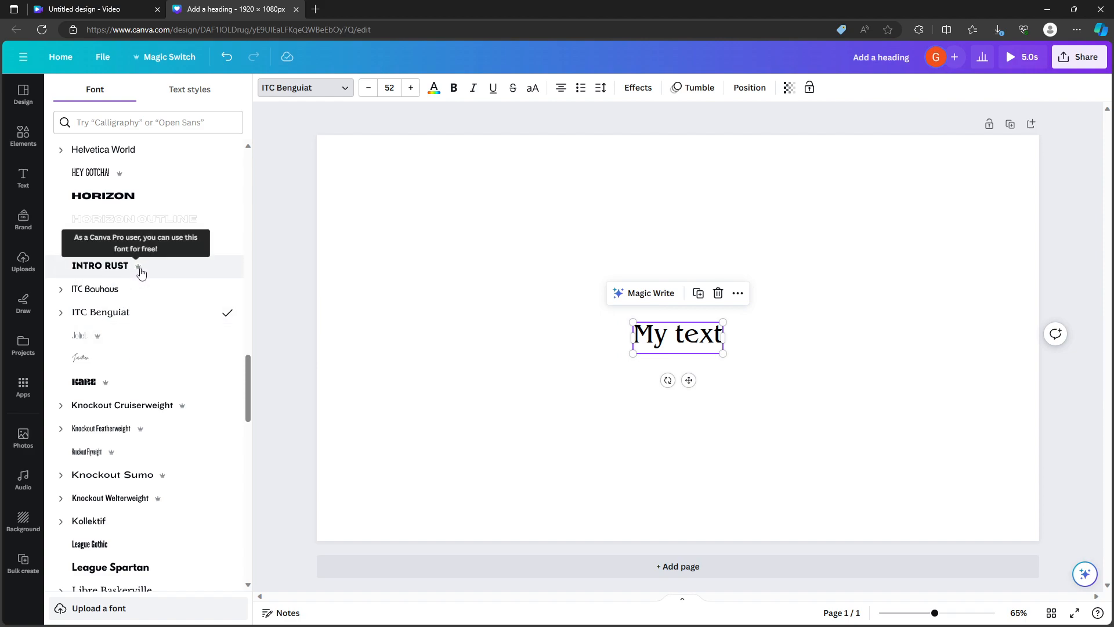
{"action": "left_click", "coordinate": [149, 405]}
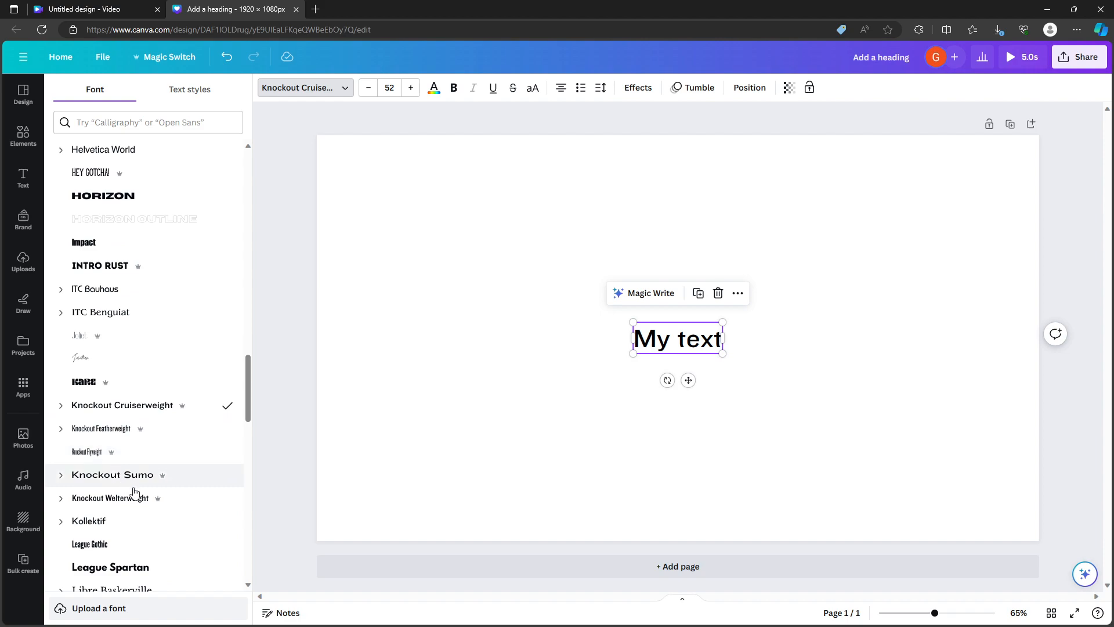
{"action": "scroll", "coordinate": [132, 490], "scroll_direction": "down", "scroll_amount": 2}
{"action": "left_click", "coordinate": [96, 453]}
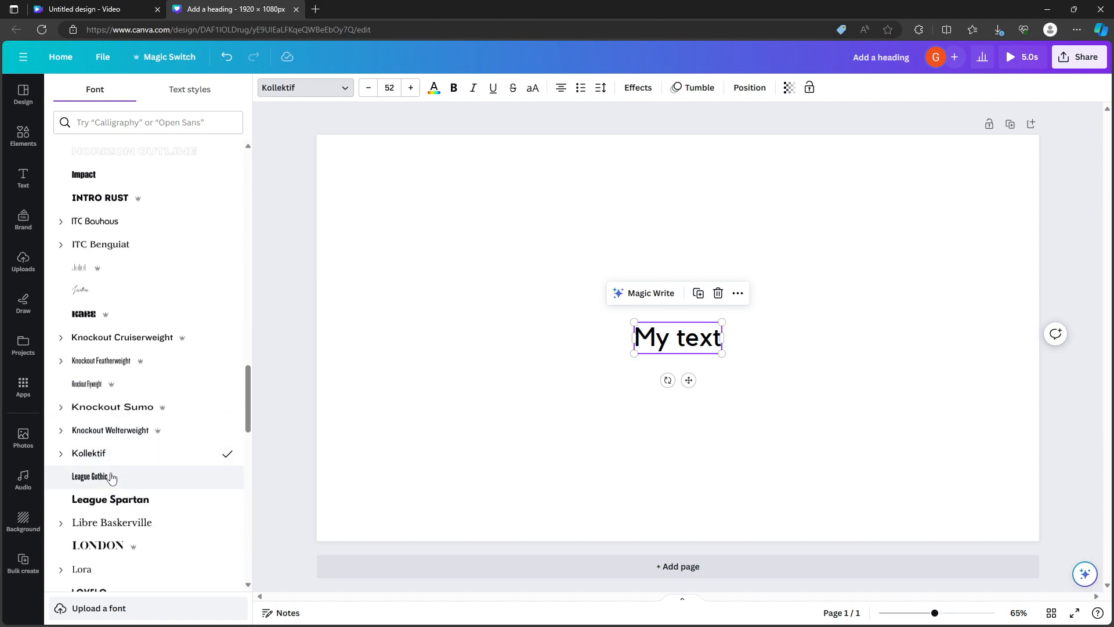
Review the Heading, Subheading and Body document text styles for the selected text.
{"action": "left_click", "coordinate": [191, 93]}
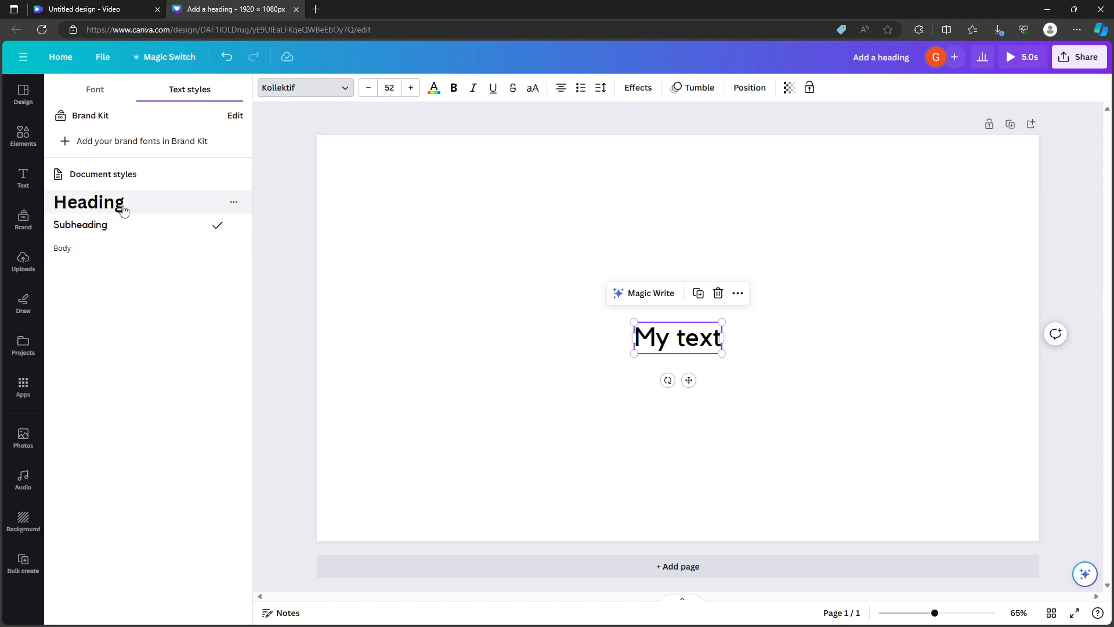
{"action": "left_click", "coordinate": [142, 207]}
{"action": "left_click", "coordinate": [140, 227]}
{"action": "left_click", "coordinate": [125, 254]}
{"action": "left_click", "coordinate": [148, 231]}
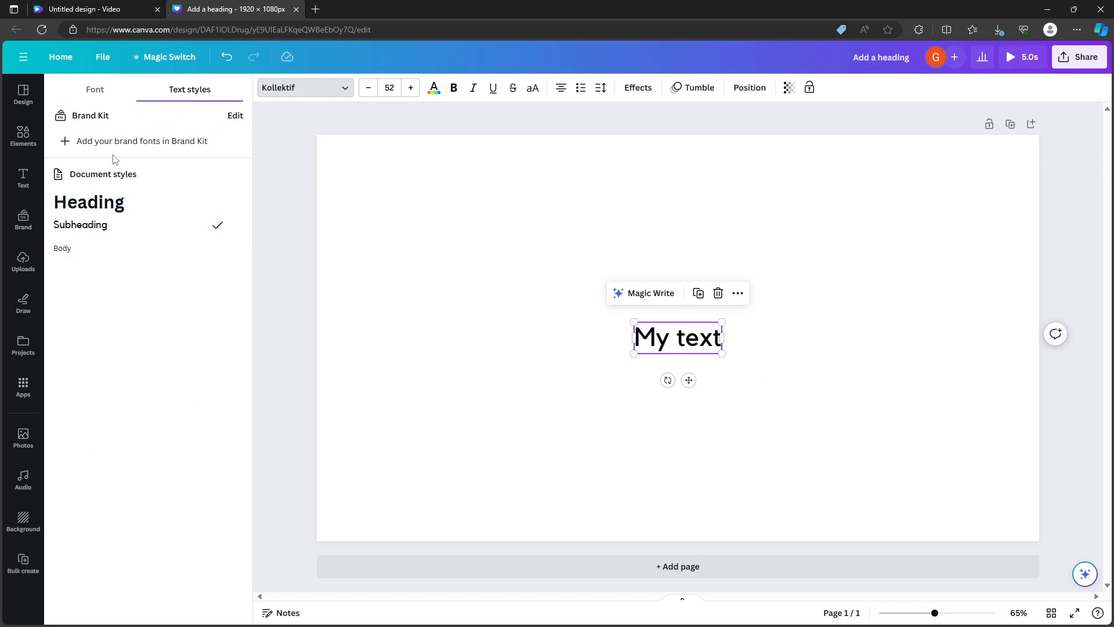
Look through the Brand Kit's logos, colors, fonts, brand voice and photos sections, and close it.
{"action": "left_click", "coordinate": [67, 143]}
{"action": "scroll", "coordinate": [532, 277], "scroll_direction": "down", "scroll_amount": 6}
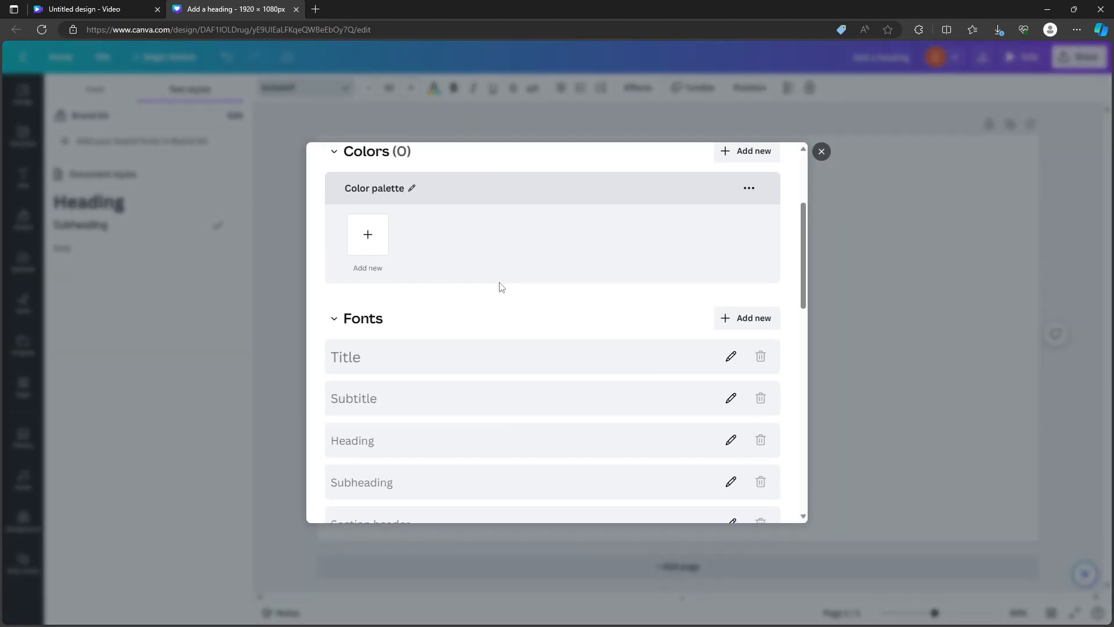
{"action": "scroll", "coordinate": [609, 319], "scroll_direction": "down", "scroll_amount": 5}
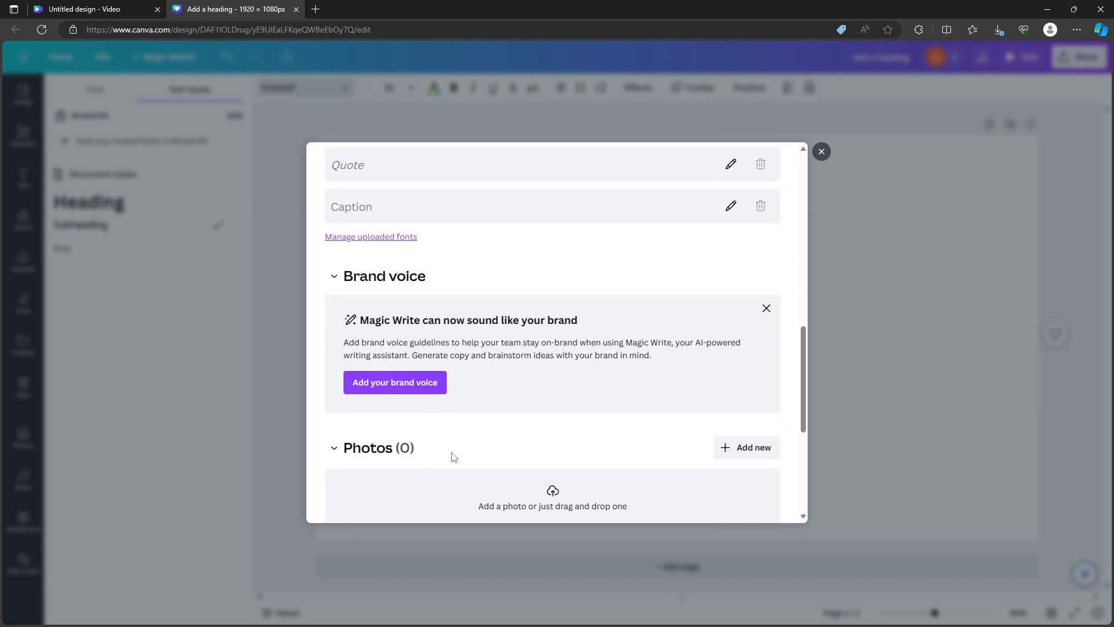
{"action": "scroll", "coordinate": [470, 433], "scroll_direction": "up", "scroll_amount": 10}
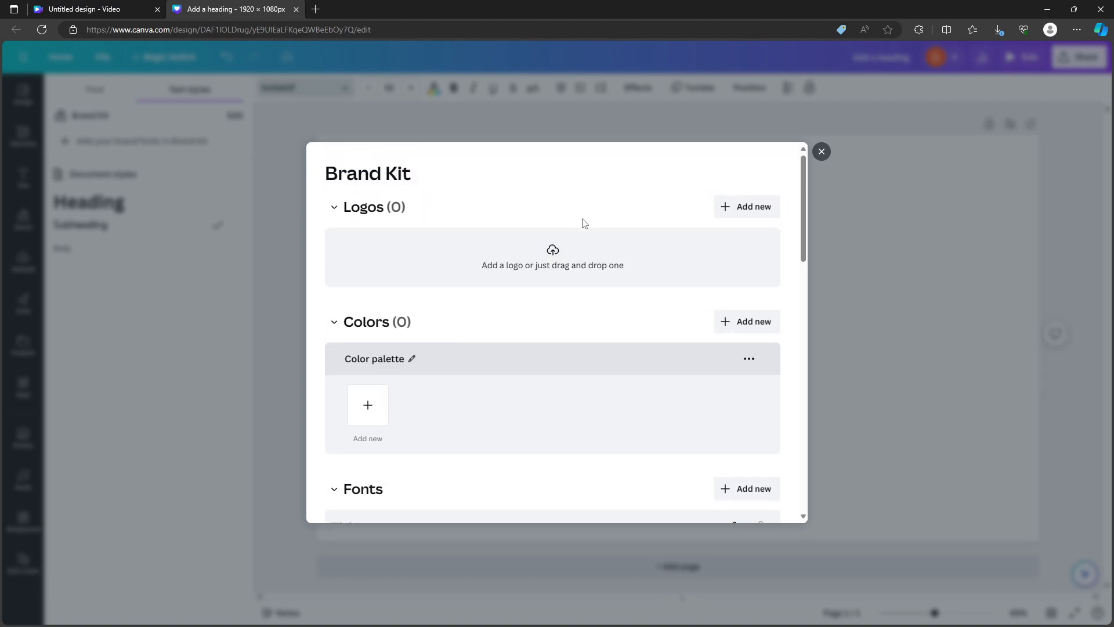
{"action": "left_click", "coordinate": [822, 152]}
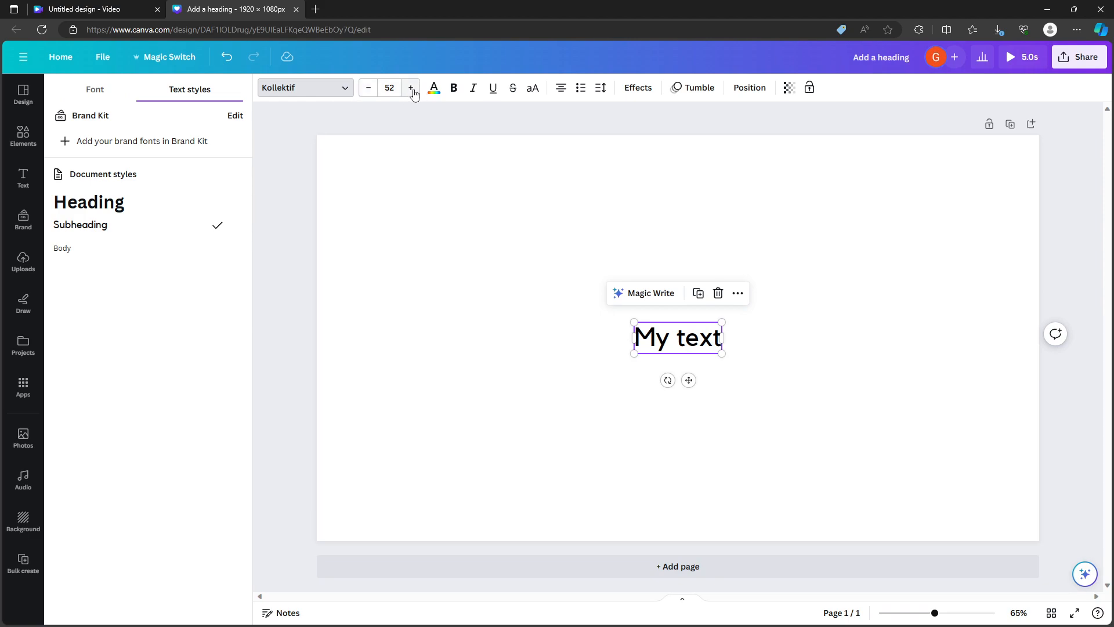
Raise the text's font size in single steps and lower it again.
{"action": "left_click", "coordinate": [412, 91]}
{"action": "left_click", "coordinate": [412, 91]}
{"action": "left_click", "coordinate": [412, 91]}
{"action": "left_click", "coordinate": [412, 91]}
{"action": "left_click", "coordinate": [412, 91]}
{"action": "left_click", "coordinate": [366, 91]}
{"action": "left_click", "coordinate": [366, 92]}
{"action": "left_click", "coordinate": [367, 91]}
{"action": "left_click", "coordinate": [366, 91]}
Try the preset font size 120, set the size to 200, and move the text up to the page's centre.
{"action": "left_click", "coordinate": [392, 88]}
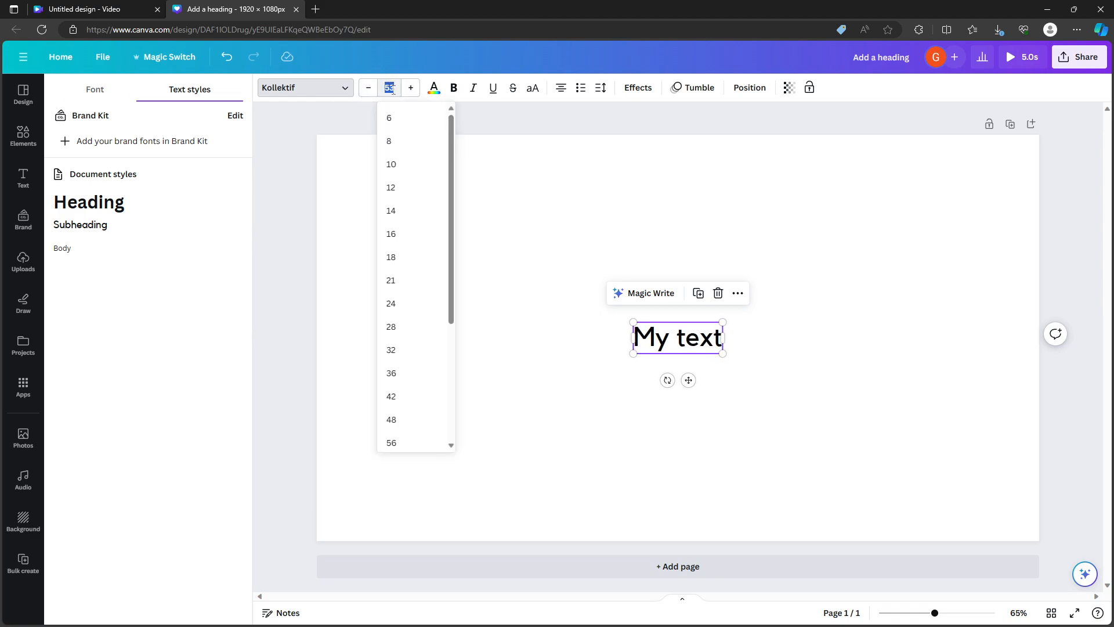
{"action": "scroll", "coordinate": [423, 343], "scroll_direction": "down", "scroll_amount": 5}
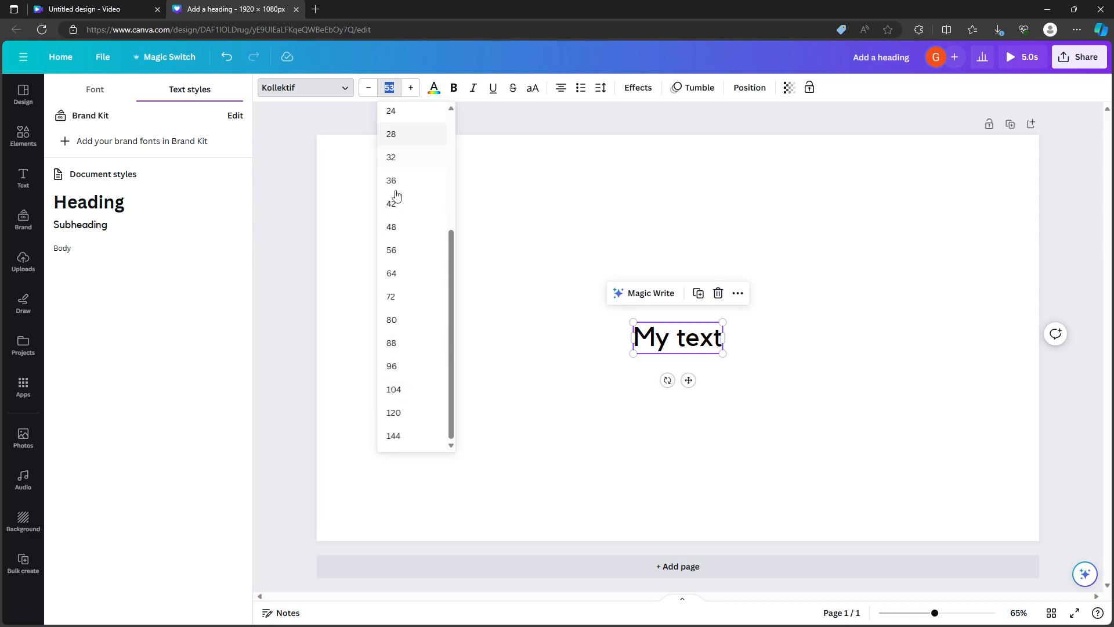
{"action": "left_click", "coordinate": [413, 426]}
{"action": "left_click", "coordinate": [390, 88]}
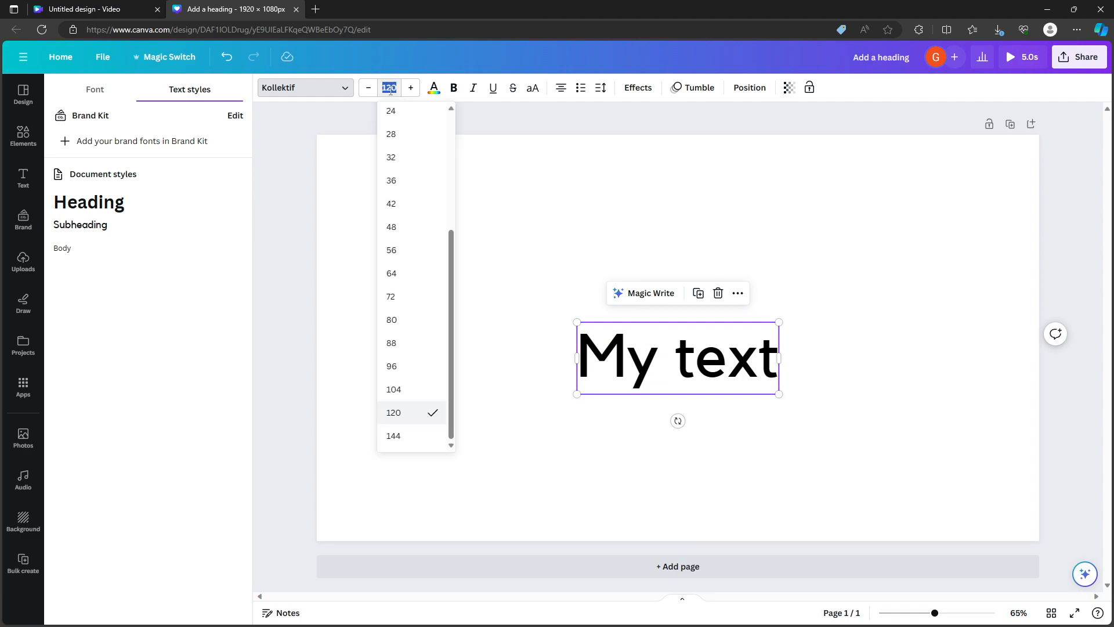
{"action": "type", "text": "200"}
{"action": "key", "text": "Return"}
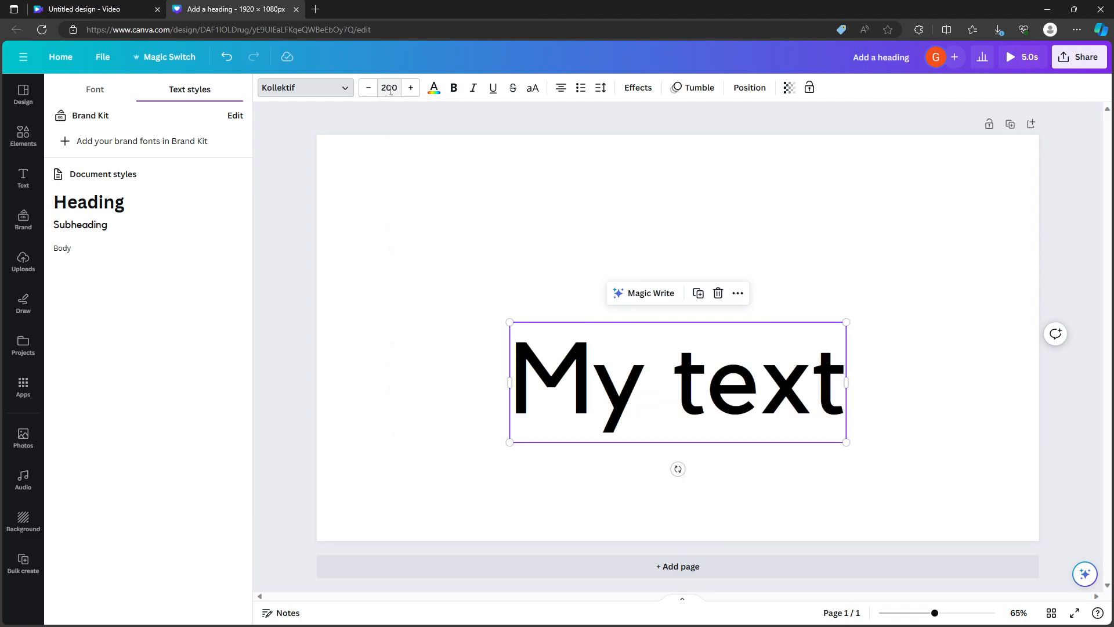
{"action": "left_click_drag", "start_coordinate": [578, 360], "coordinate": [578, 323]}
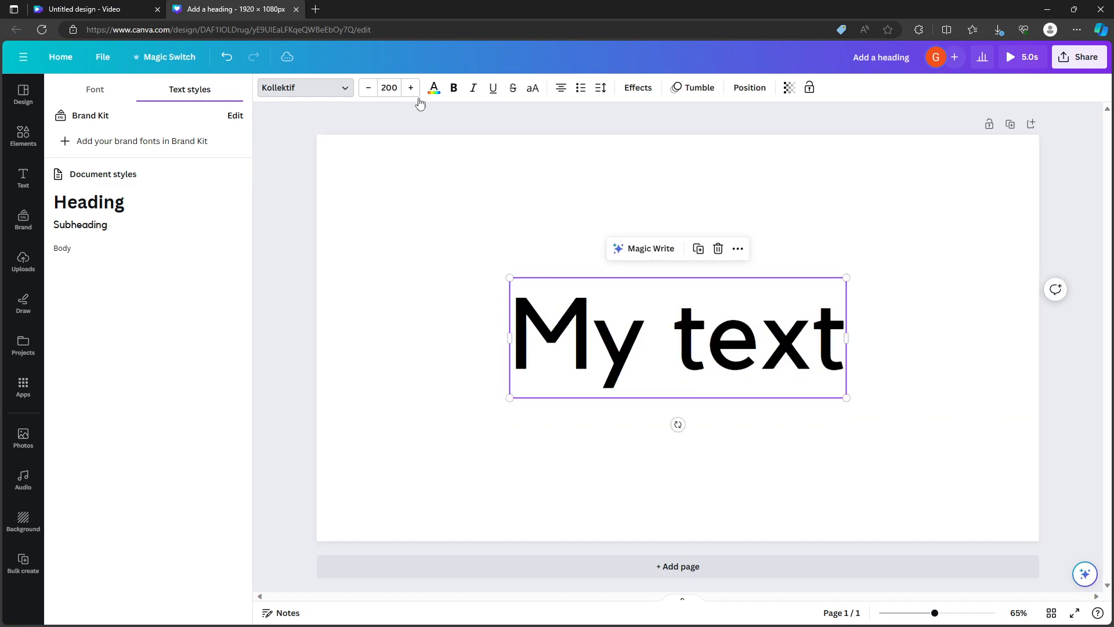
Try preset light purple, violet and green #7ED957 as the text color.
{"action": "left_click", "coordinate": [433, 95]}
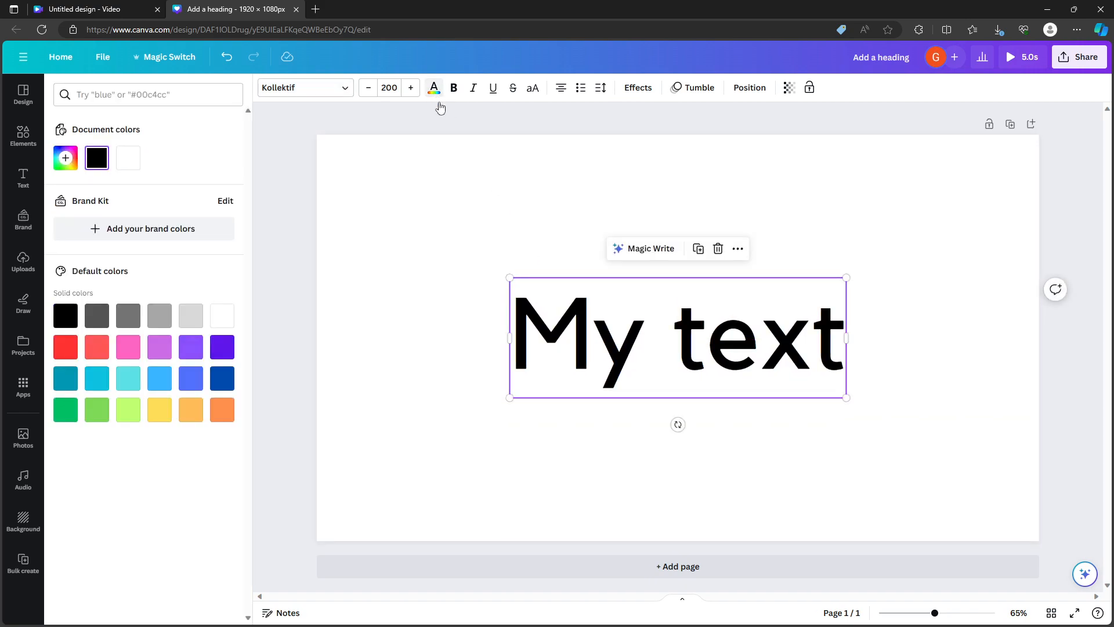
{"action": "left_click", "coordinate": [159, 348]}
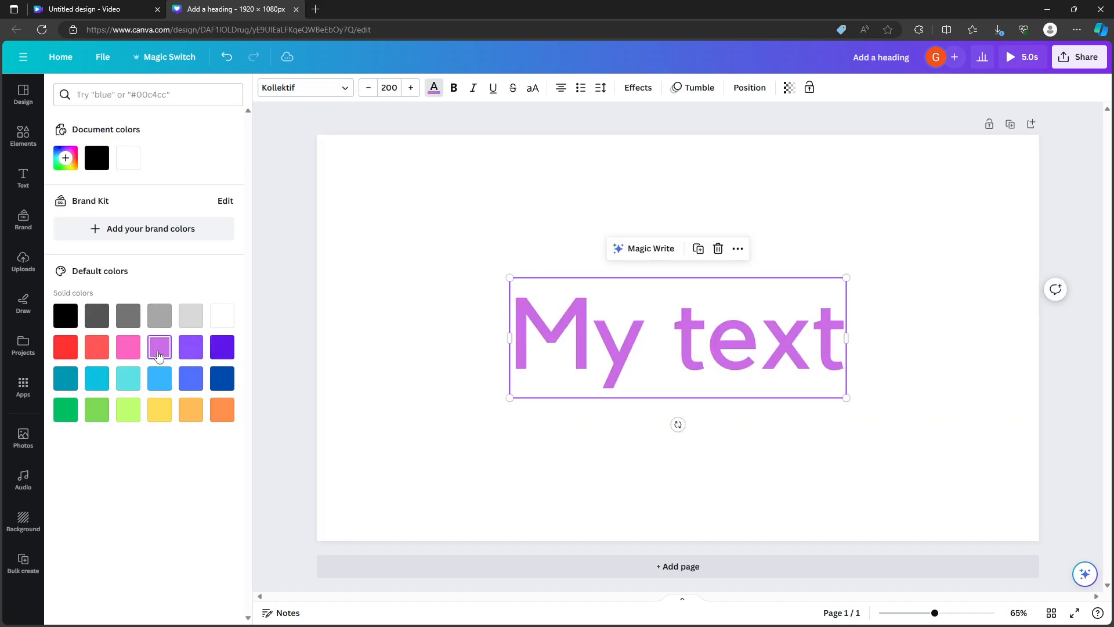
{"action": "left_click", "coordinate": [222, 347]}
{"action": "left_click", "coordinate": [97, 410]}
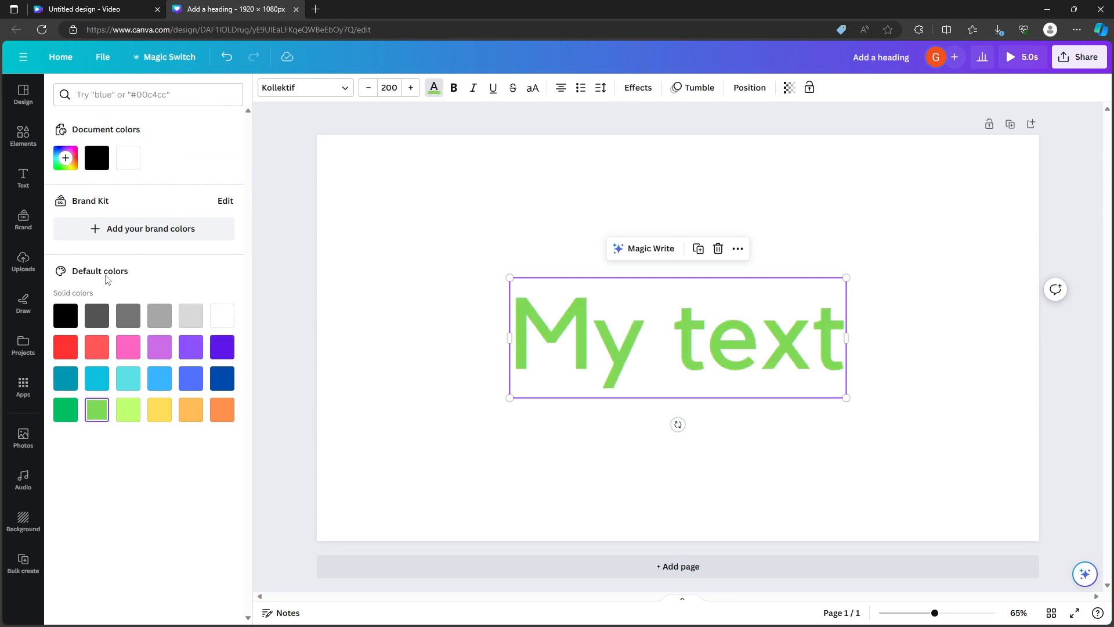
Mix the custom text color #6A75D6, and replace it with #5D51E1 sampled from the editor's header with the eyedropper.
{"action": "left_click", "coordinate": [67, 156]}
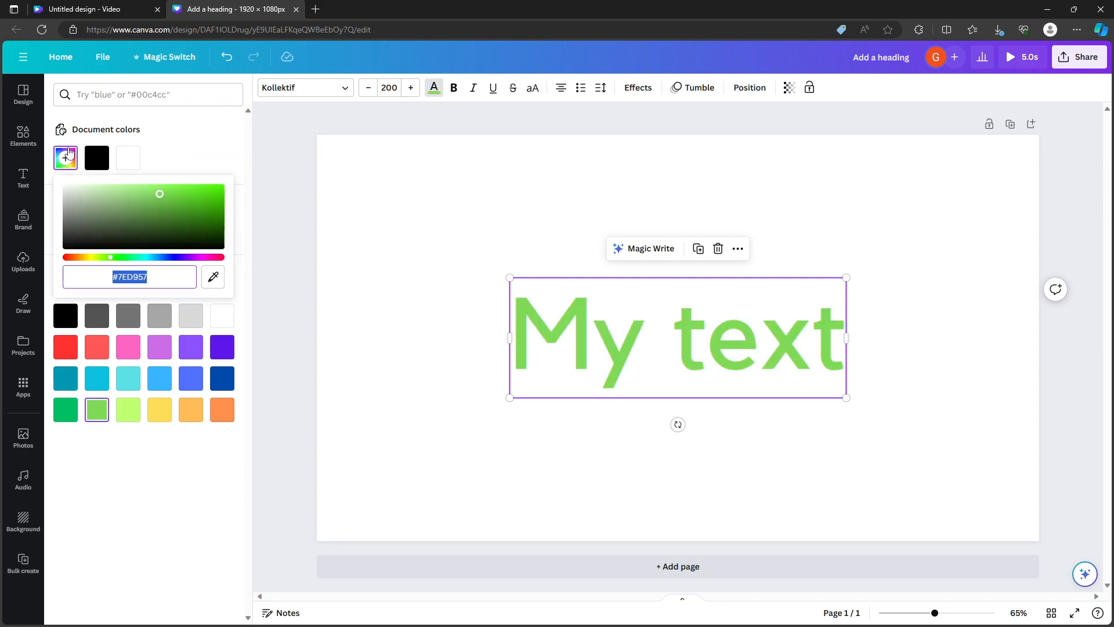
{"action": "left_click_drag", "start_coordinate": [108, 257], "coordinate": [167, 257]}
{"action": "left_click_drag", "start_coordinate": [191, 214], "coordinate": [141, 197]}
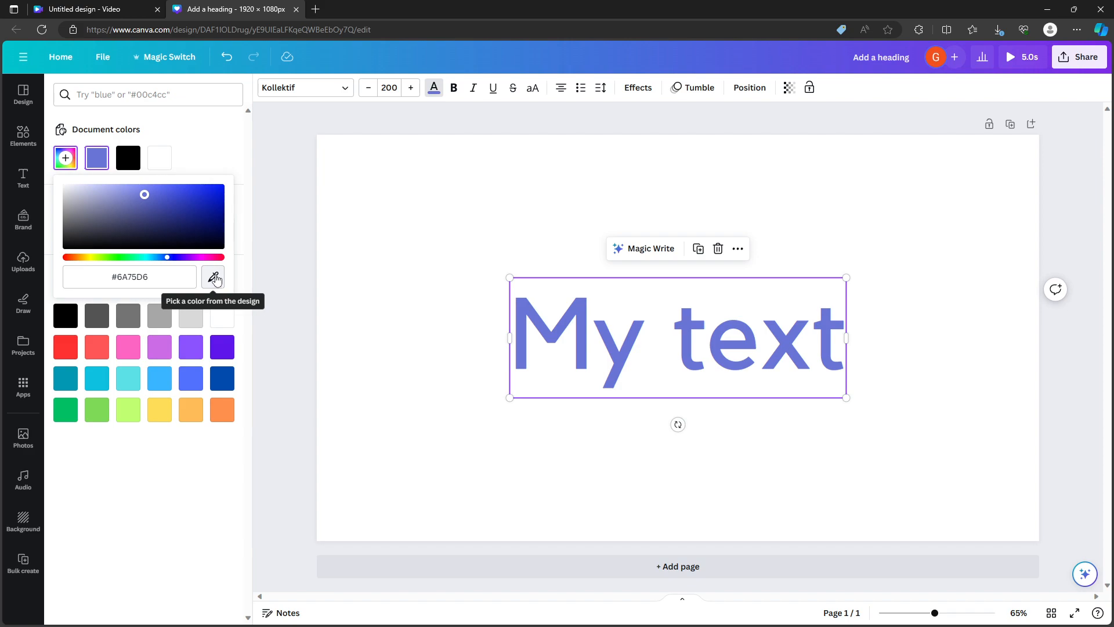
{"action": "left_click", "coordinate": [212, 279]}
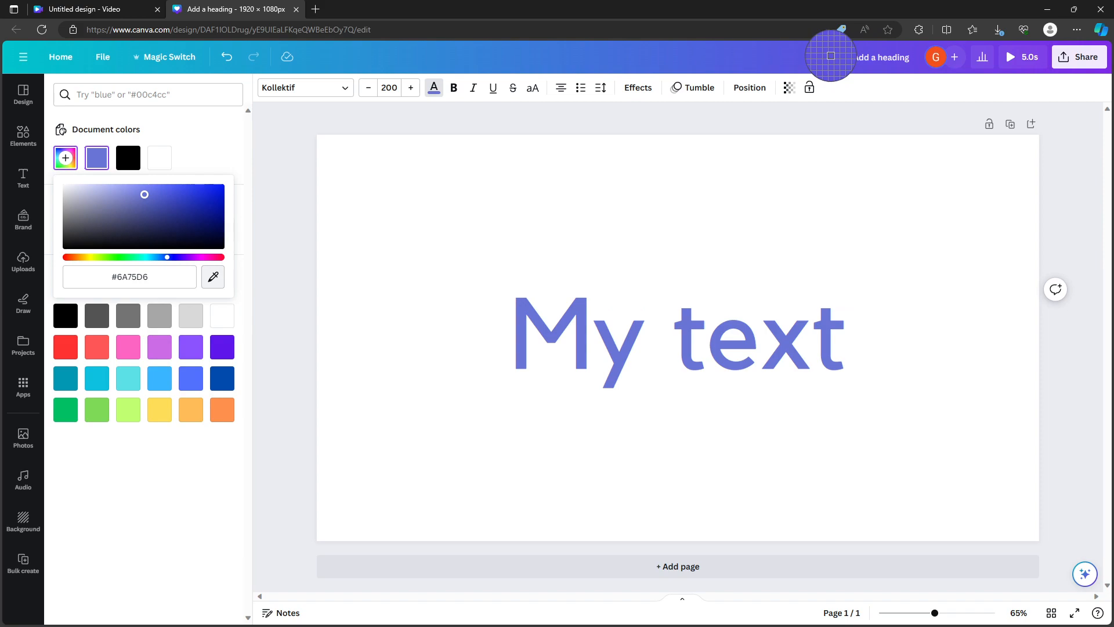
{"action": "left_click", "coordinate": [830, 56]}
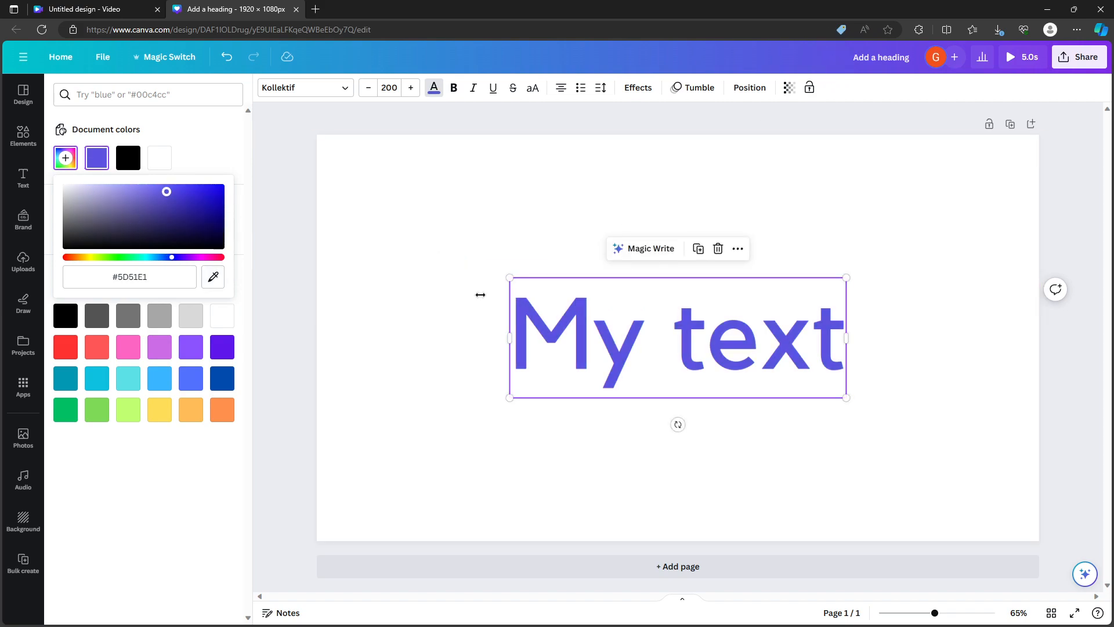
{"action": "left_click", "coordinate": [219, 148]}
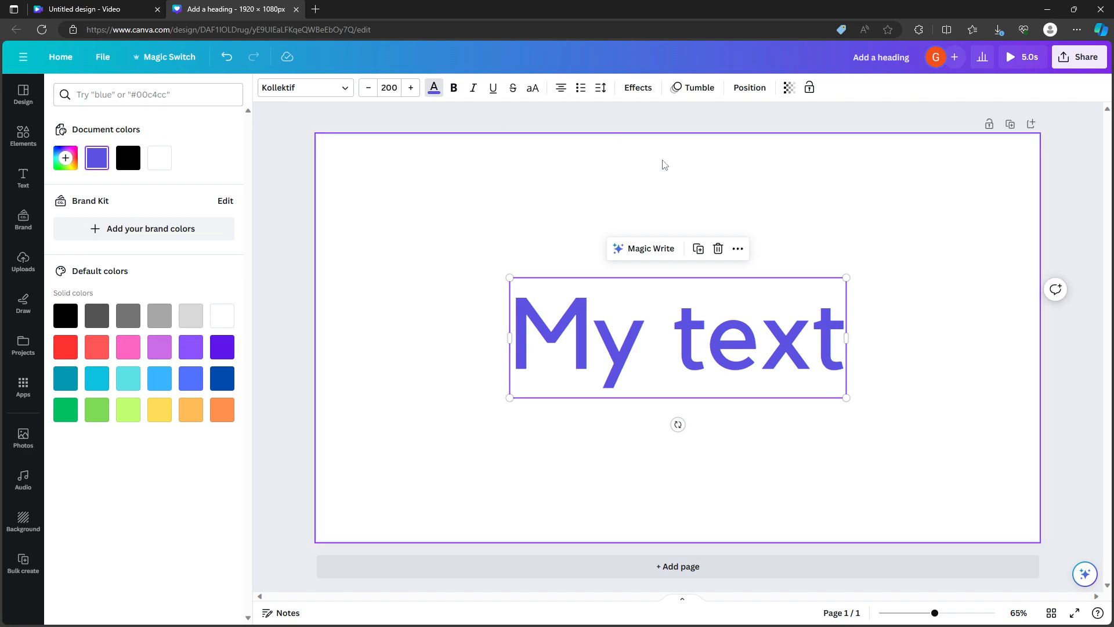
Toggle bold and italic formatting on the text on and off again.
{"action": "left_click", "coordinate": [454, 89]}
{"action": "left_click", "coordinate": [456, 95]}
{"action": "left_click", "coordinate": [456, 95]}
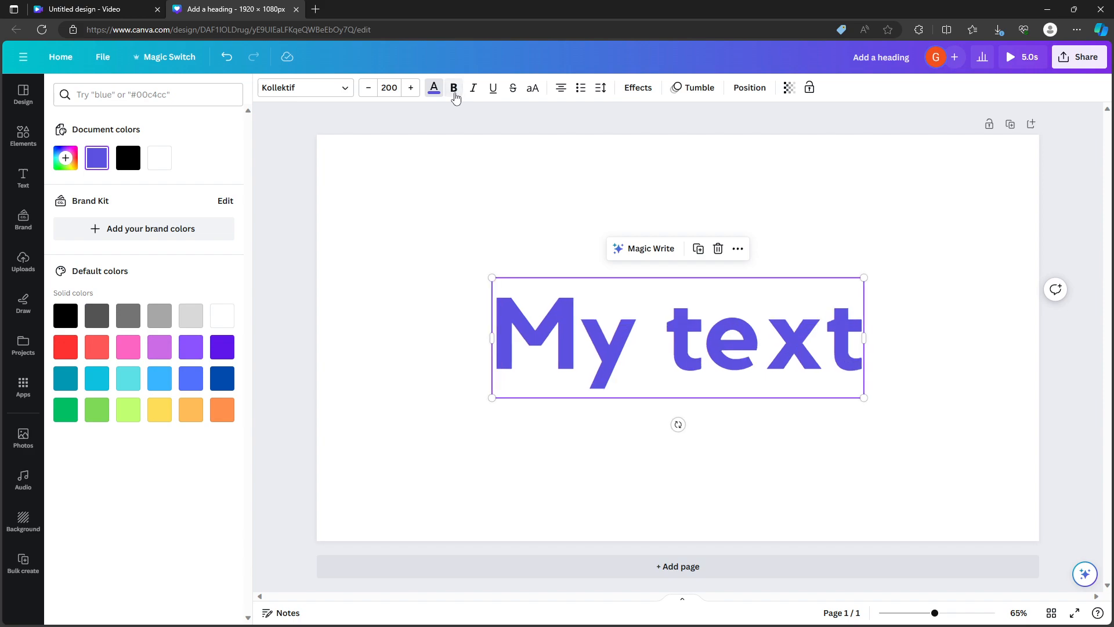
{"action": "left_click", "coordinate": [456, 96]}
{"action": "left_click", "coordinate": [474, 96]}
{"action": "left_click", "coordinate": [474, 96]}
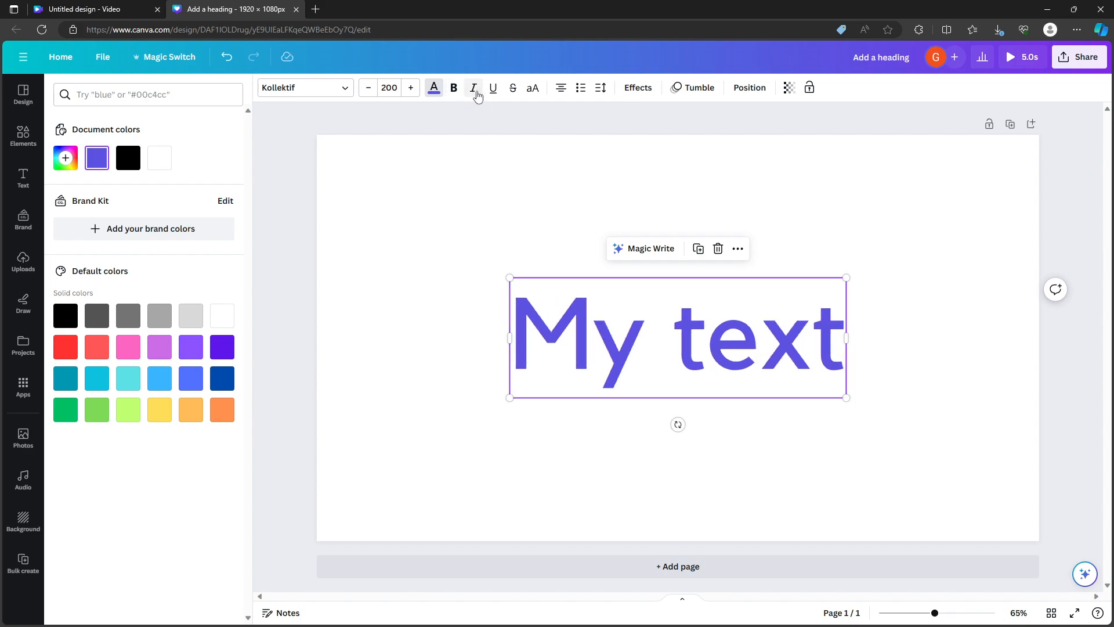
Toggle underline and strikethrough on the text on and off again.
{"action": "left_click", "coordinate": [493, 88]}
{"action": "left_click", "coordinate": [493, 89]}
{"action": "left_click", "coordinate": [513, 90]}
{"action": "left_click", "coordinate": [513, 92]}
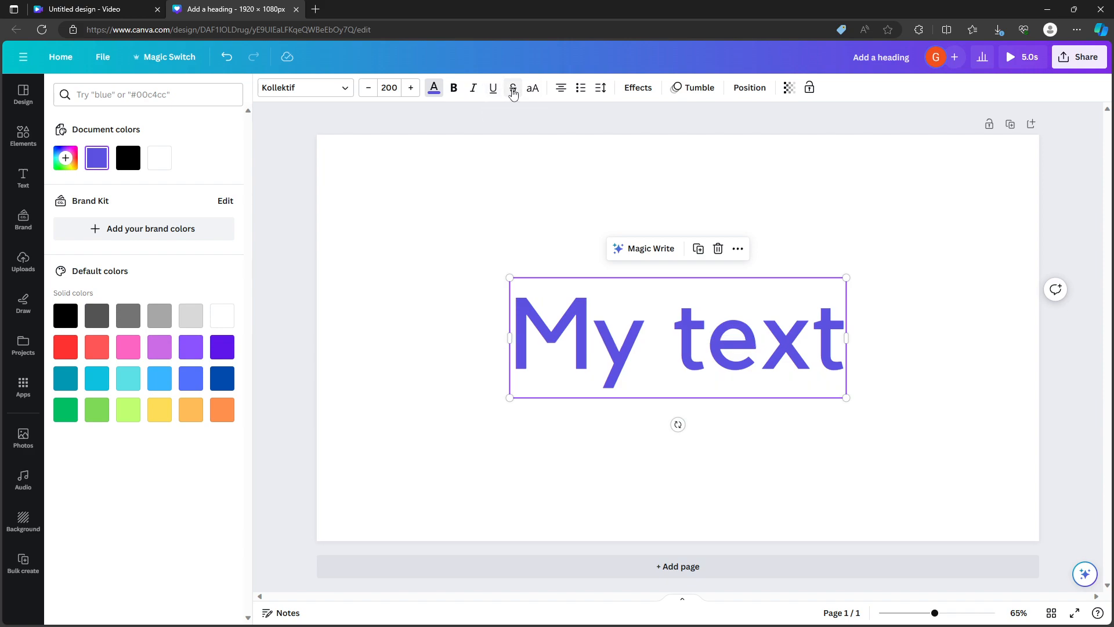
Switch the text to uppercase and back to its original case twice.
{"action": "left_click", "coordinate": [532, 90]}
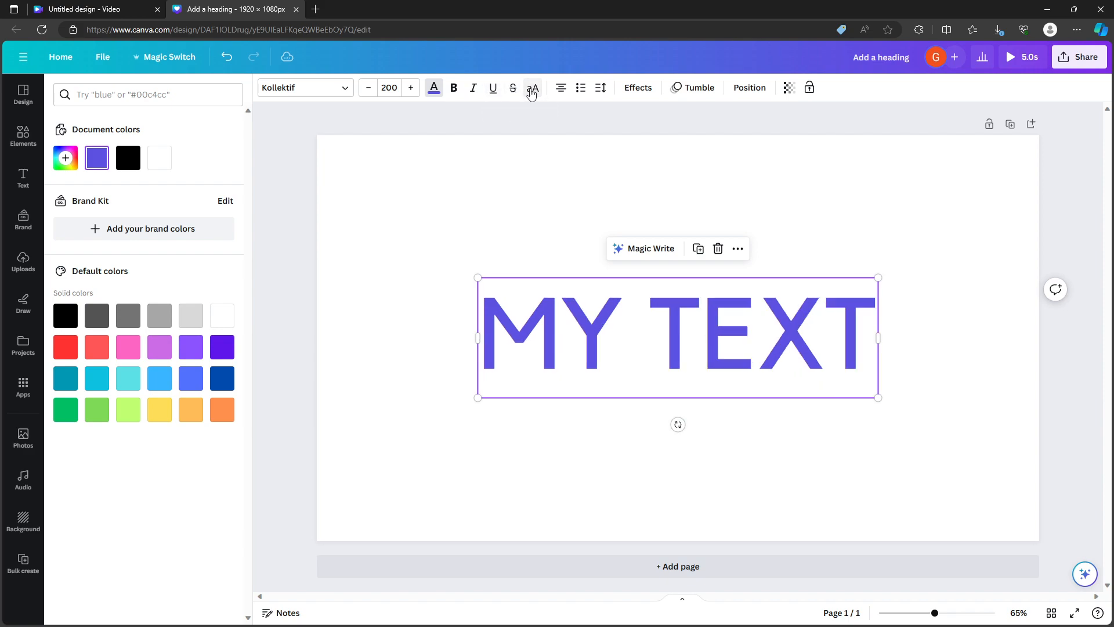
{"action": "left_click", "coordinate": [532, 91]}
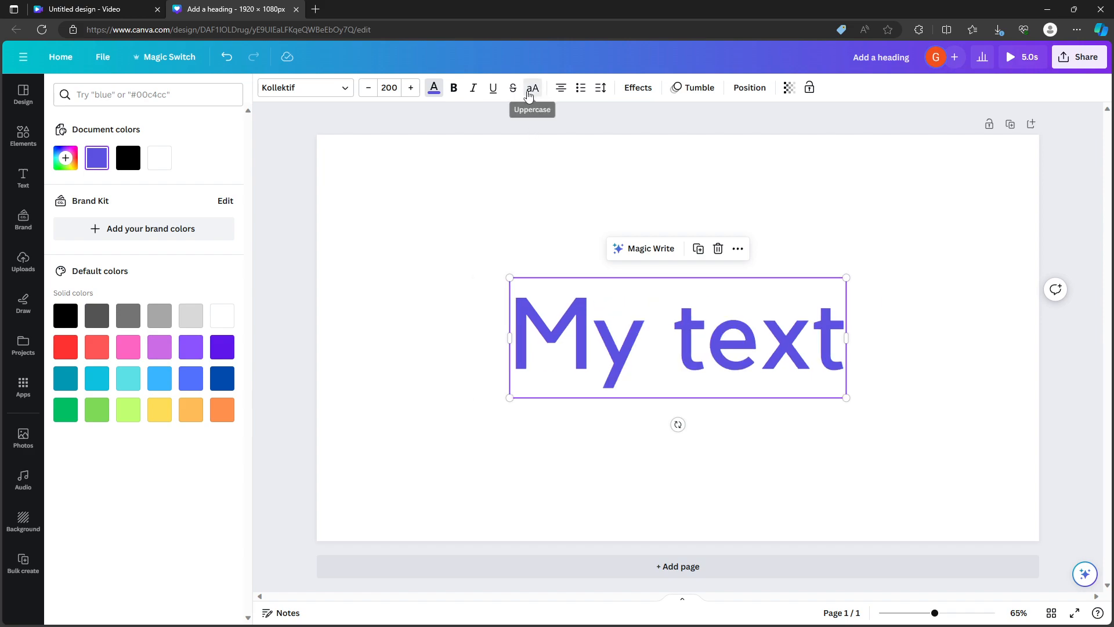
{"action": "left_click", "coordinate": [531, 93]}
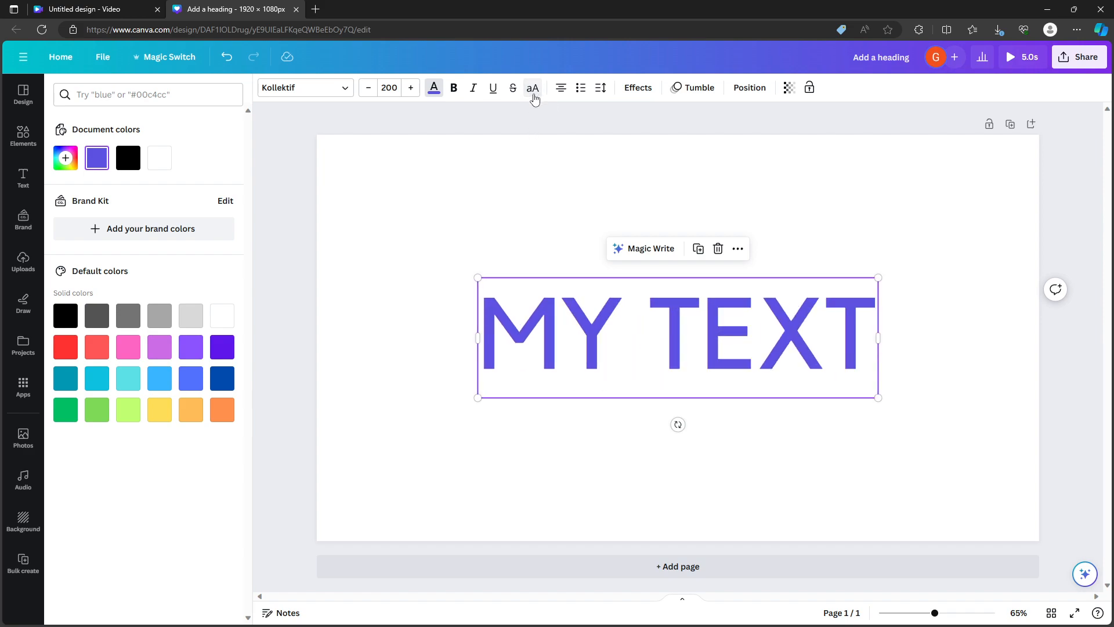
{"action": "left_click", "coordinate": [533, 96]}
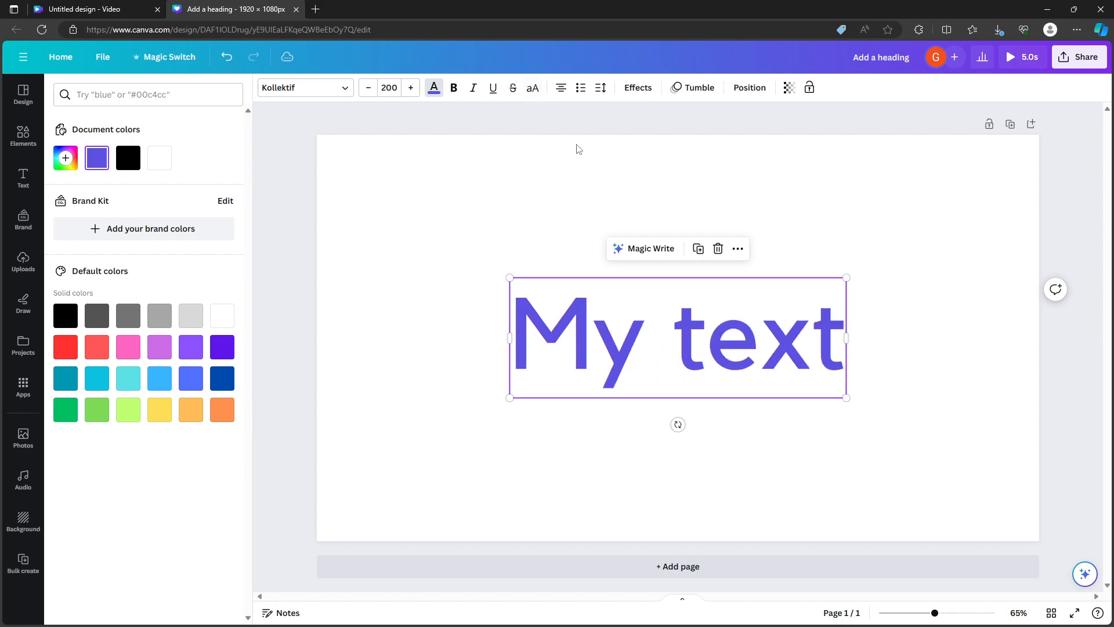
Cycle the text through the available alignments and return it to centred.
{"action": "left_click", "coordinate": [560, 97]}
{"action": "left_click", "coordinate": [561, 96]}
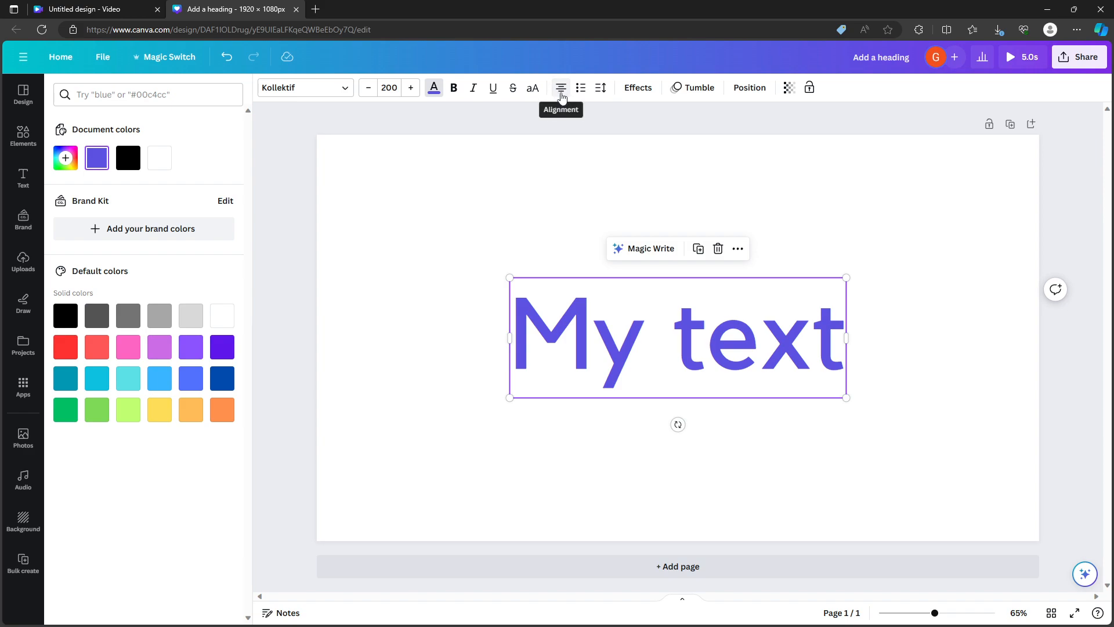
{"action": "left_click", "coordinate": [562, 96]}
{"action": "left_click", "coordinate": [562, 96]}
{"action": "left_click", "coordinate": [562, 96]}
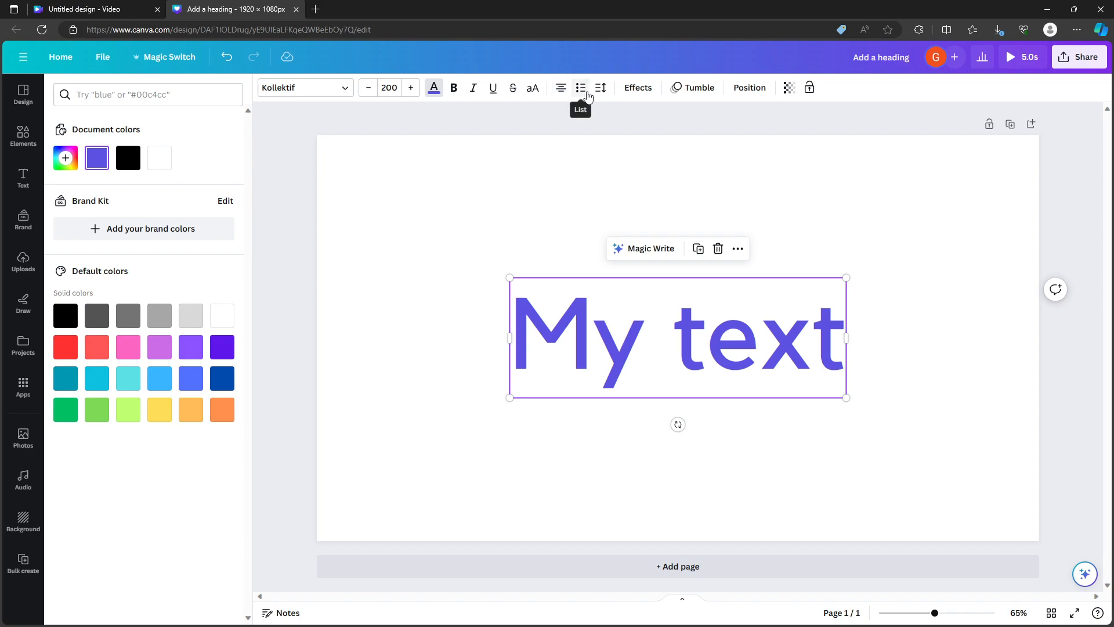
Cycle "My text" from a bulleted list to a numbered list.
{"action": "left_click", "coordinate": [588, 95]}
{"action": "left_click", "coordinate": [586, 93]}
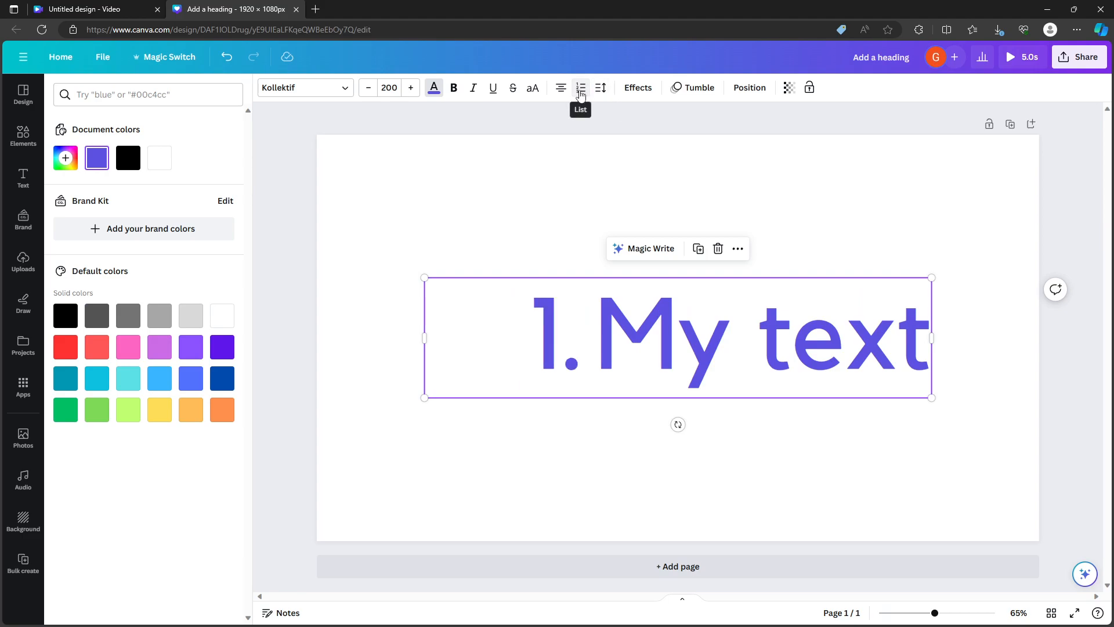
Remove the list formatting from "My text".
{"action": "left_click", "coordinate": [581, 93]}
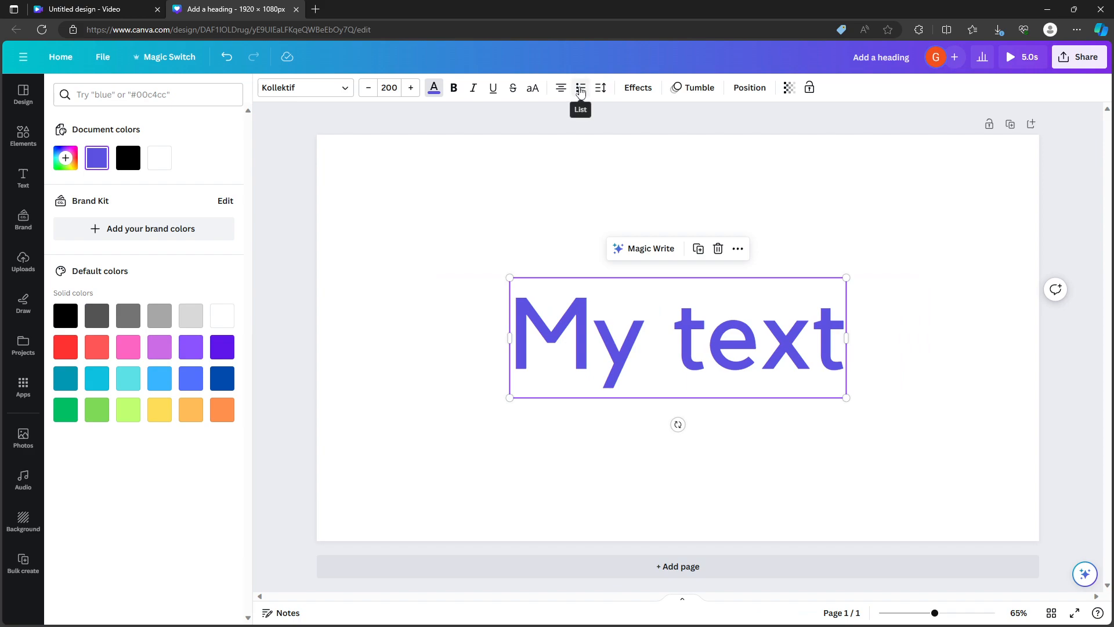
{"action": "left_click", "coordinate": [599, 91]}
{"action": "left_click", "coordinate": [599, 90]}
Add a second line reading "2nd line" below "My text" and move the text box up on the page.
{"action": "left_click", "coordinate": [827, 335]}
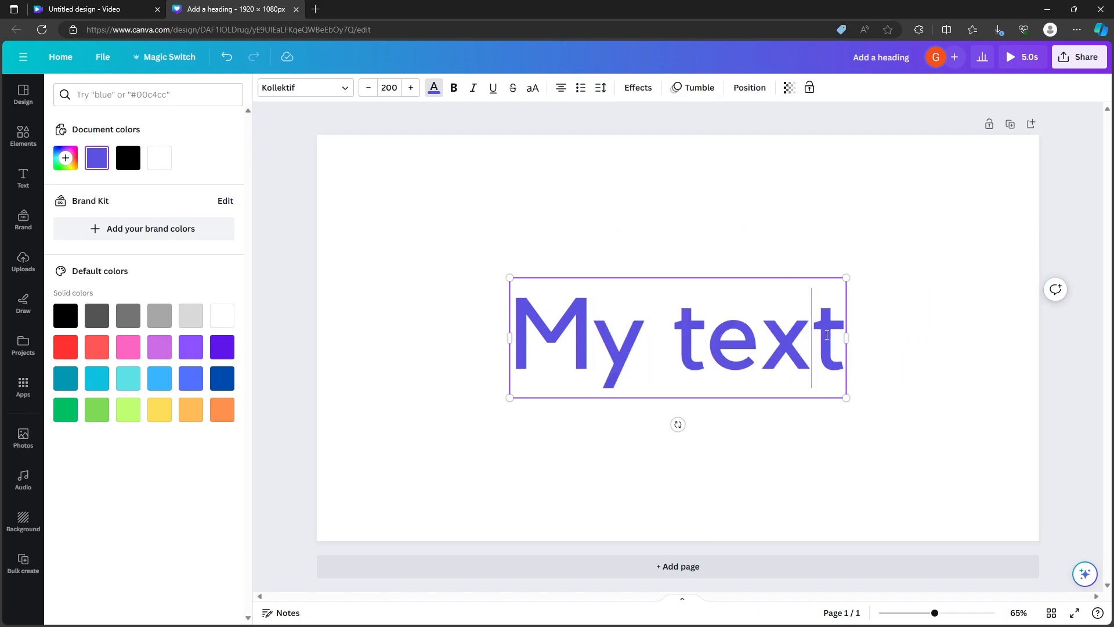
{"action": "key", "text": "Return"}
{"action": "type", "text": "2nd line"}
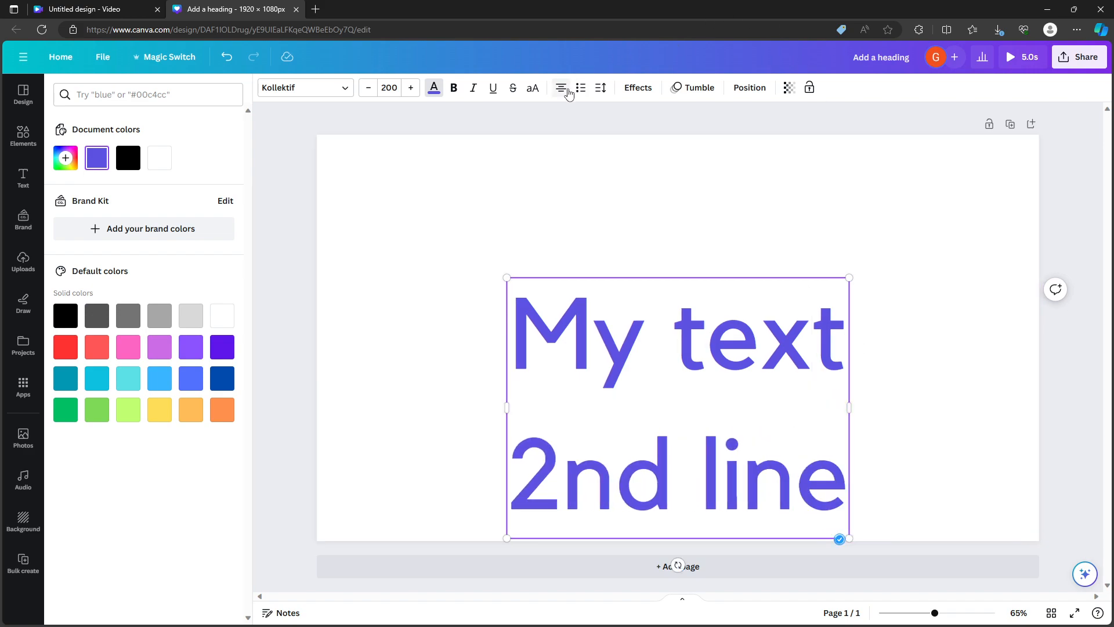
{"action": "left_click", "coordinate": [907, 323]}
{"action": "left_click_drag", "start_coordinate": [680, 337], "coordinate": [680, 277]}
Set the letter spacing to -13 and try line spacings of 1.11 and 1.72 before returning it to 1.4.
{"action": "left_click", "coordinate": [598, 89]}
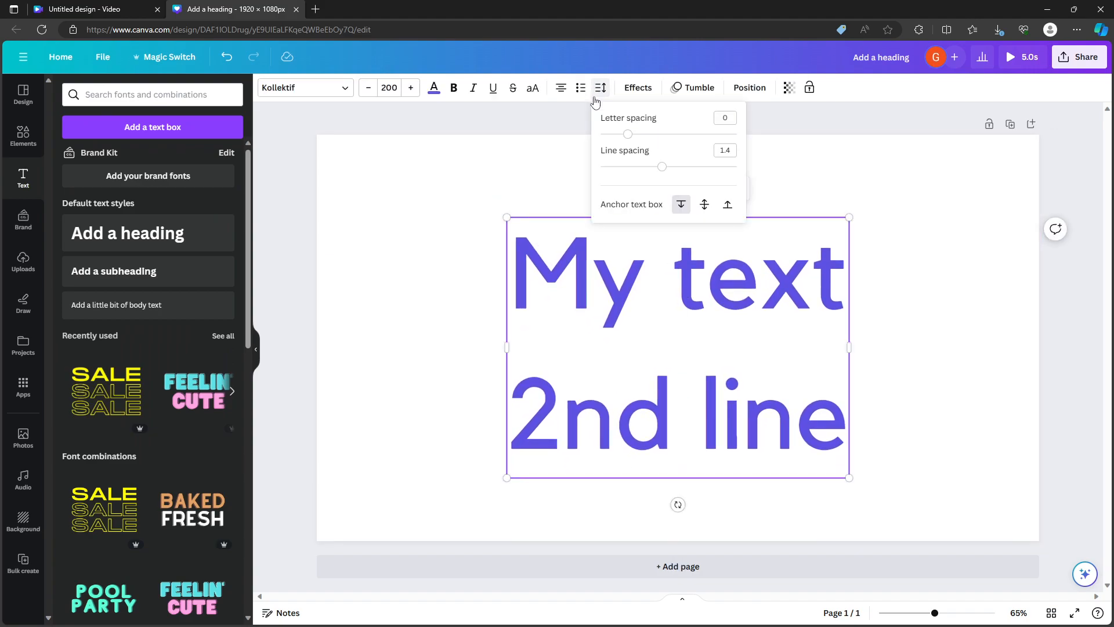
{"action": "left_click_drag", "start_coordinate": [619, 141], "coordinate": [644, 180]}
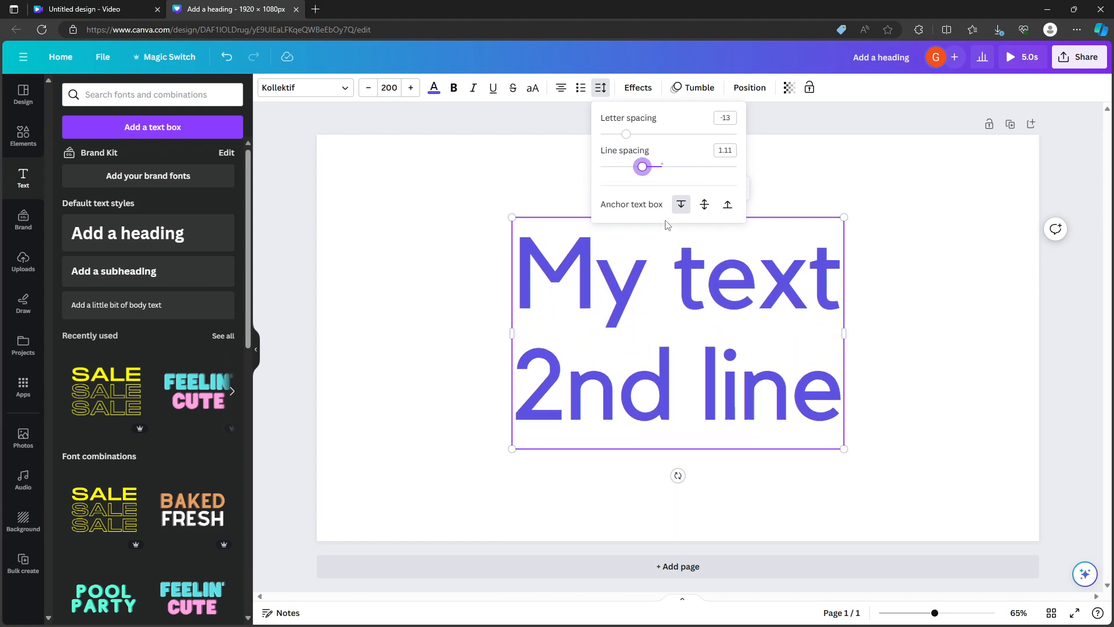
{"action": "left_click_drag", "start_coordinate": [651, 170], "coordinate": [684, 168]}
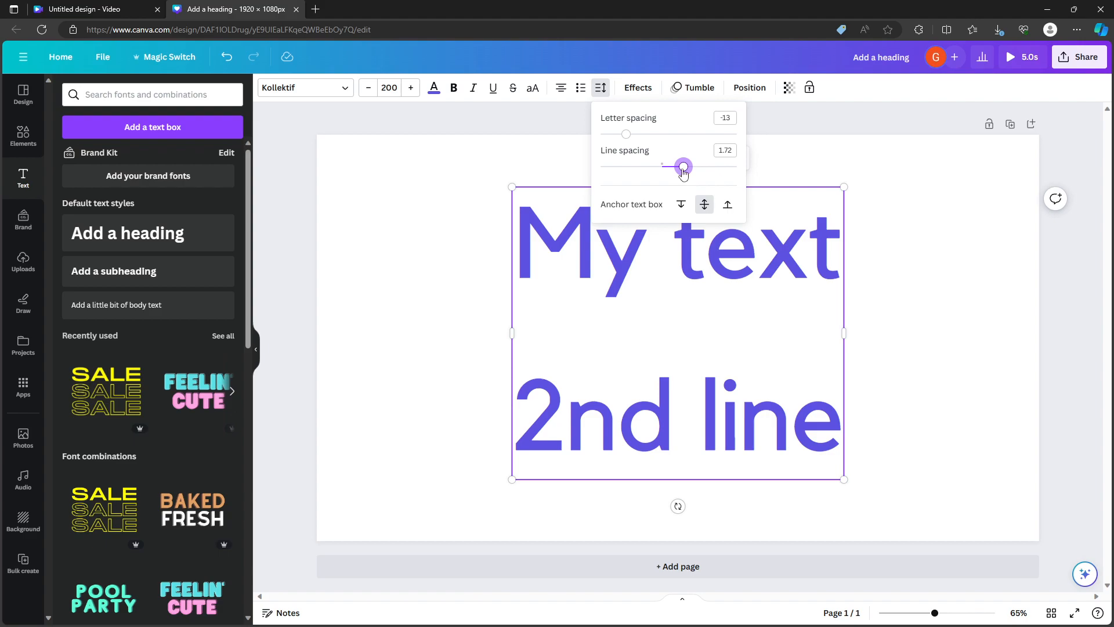
{"action": "left_click_drag", "start_coordinate": [683, 173], "coordinate": [661, 170]}
Try the bottom, middle and top text box anchors while tightening the line spacing, and leave the box anchored at its top.
{"action": "left_click", "coordinate": [681, 207]}
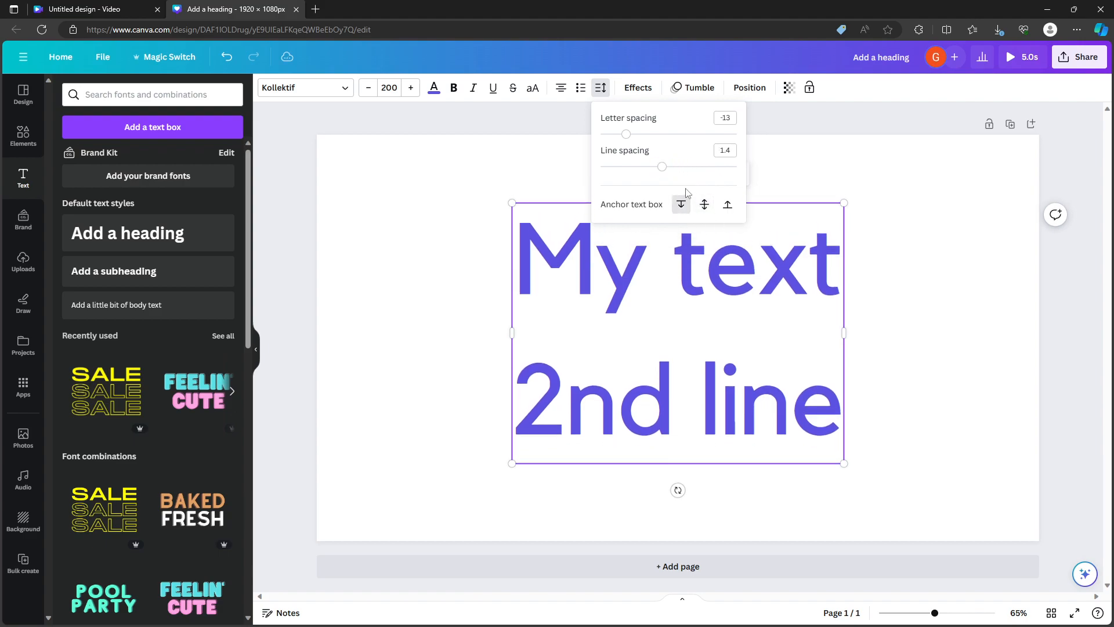
{"action": "left_click", "coordinate": [662, 168]}
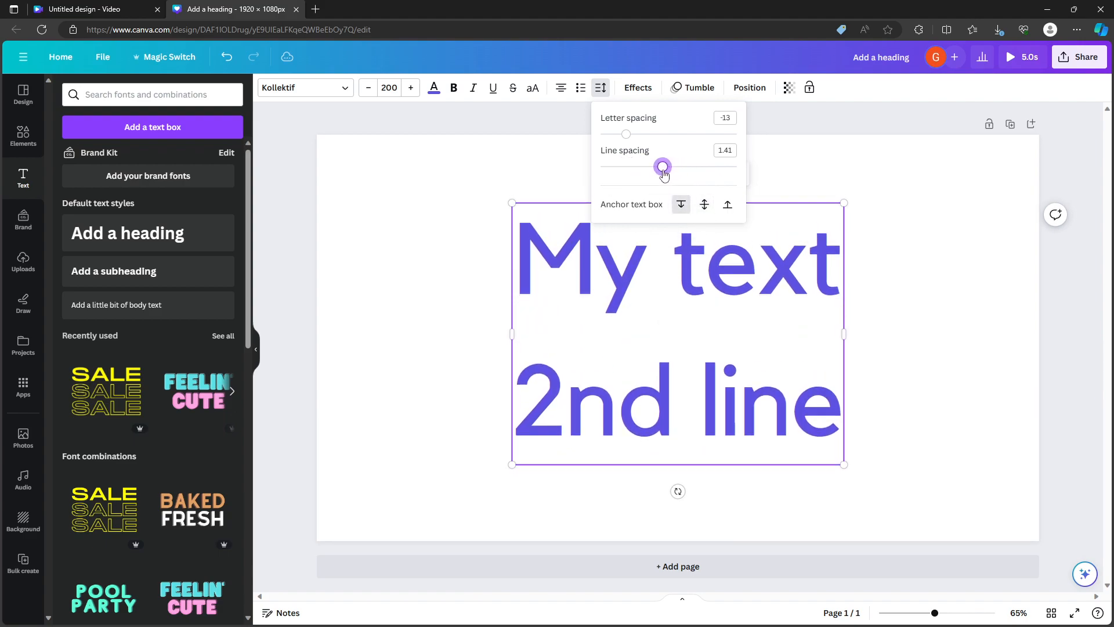
{"action": "left_click", "coordinate": [727, 206]}
{"action": "mouse_move", "coordinate": [662, 167]}
{"action": "left_mouse_down"}
{"action": "mouse_move", "coordinate": [703, 167]}
{"action": "mouse_move", "coordinate": [607, 167]}
{"action": "mouse_move", "coordinate": [619, 186]}
{"action": "mouse_move", "coordinate": [654, 185]}
{"action": "left_mouse_up"}
{"action": "left_click", "coordinate": [703, 204]}
{"action": "left_click", "coordinate": [680, 205]}
{"action": "left_click", "coordinate": [864, 266]}
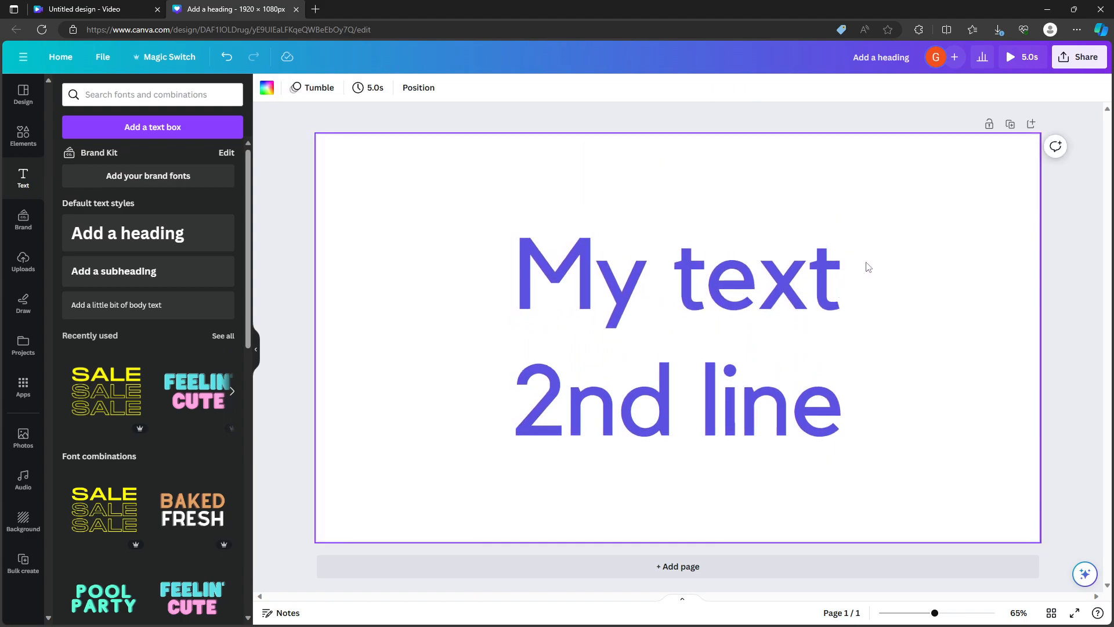
Try the Shadow, Lift, Background, Glitch and Neon effects on the text and reset the style to None.
{"action": "left_click", "coordinate": [738, 280]}
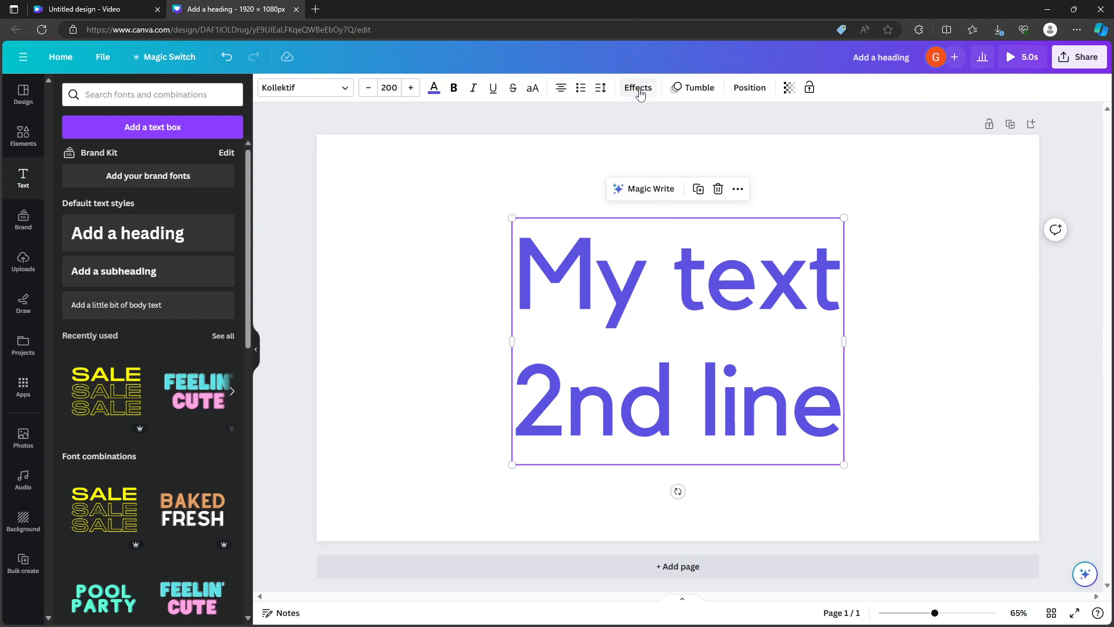
{"action": "left_click", "coordinate": [637, 88]}
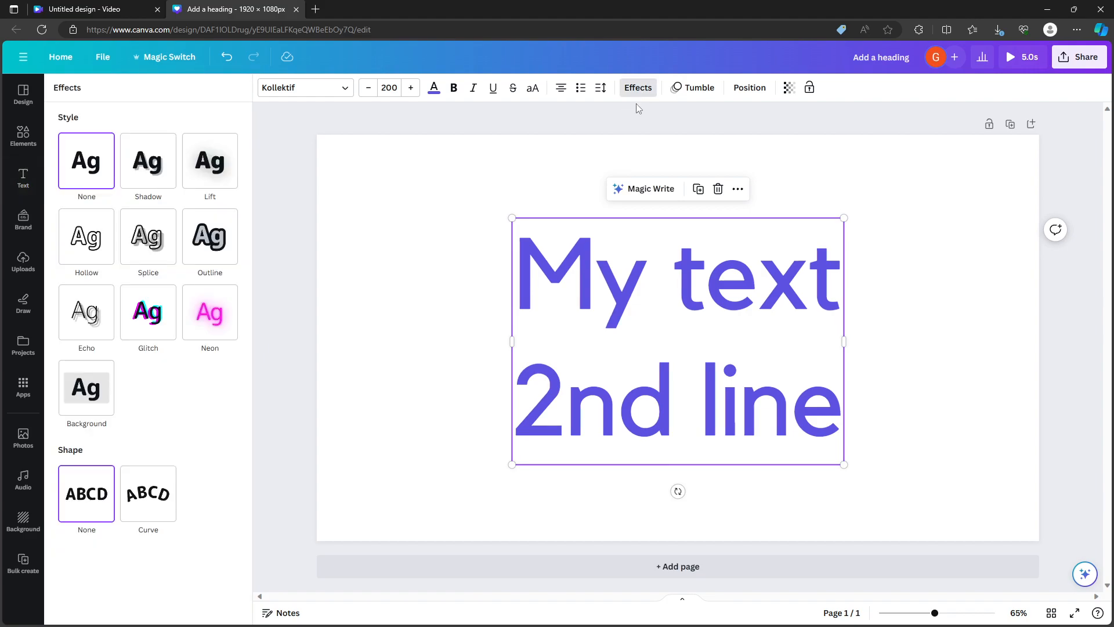
{"action": "left_click", "coordinate": [156, 179]}
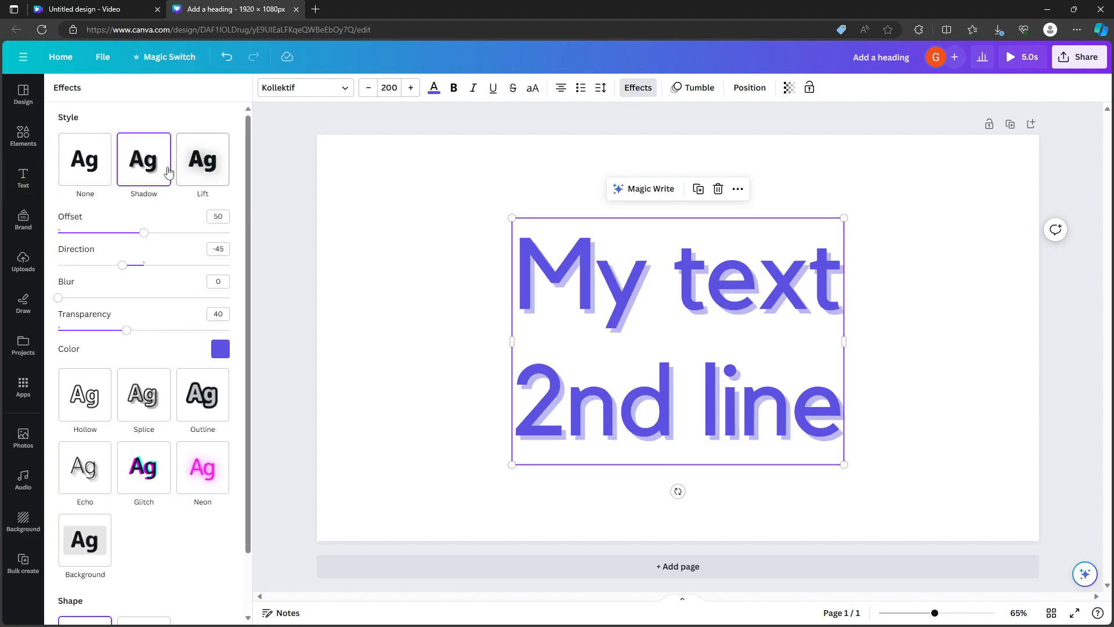
{"action": "left_click", "coordinate": [196, 186]}
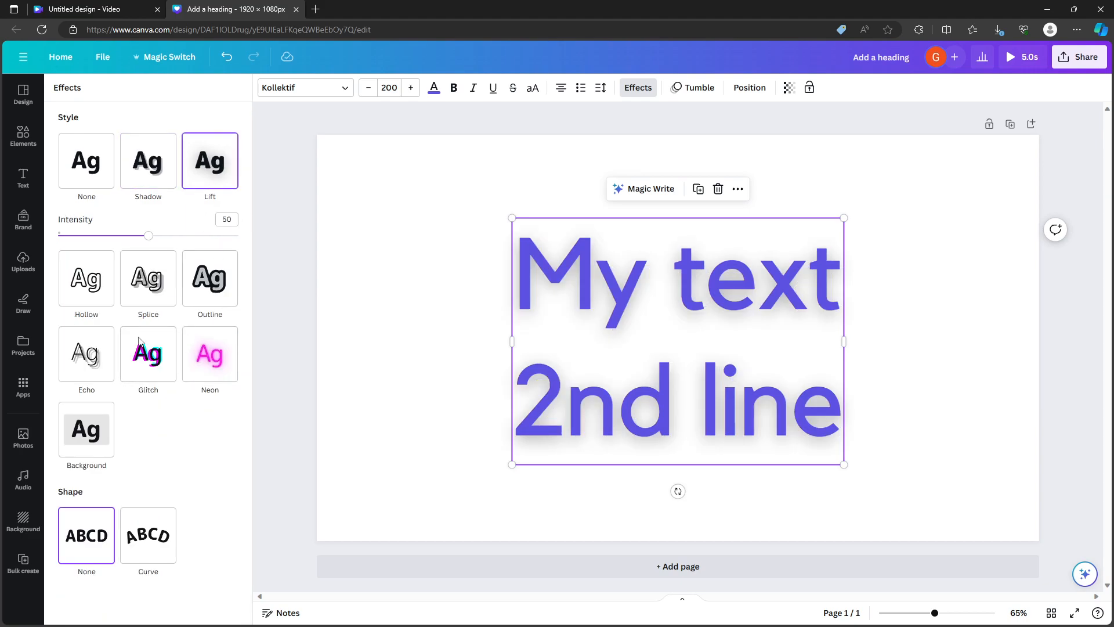
{"action": "left_click", "coordinate": [87, 430]}
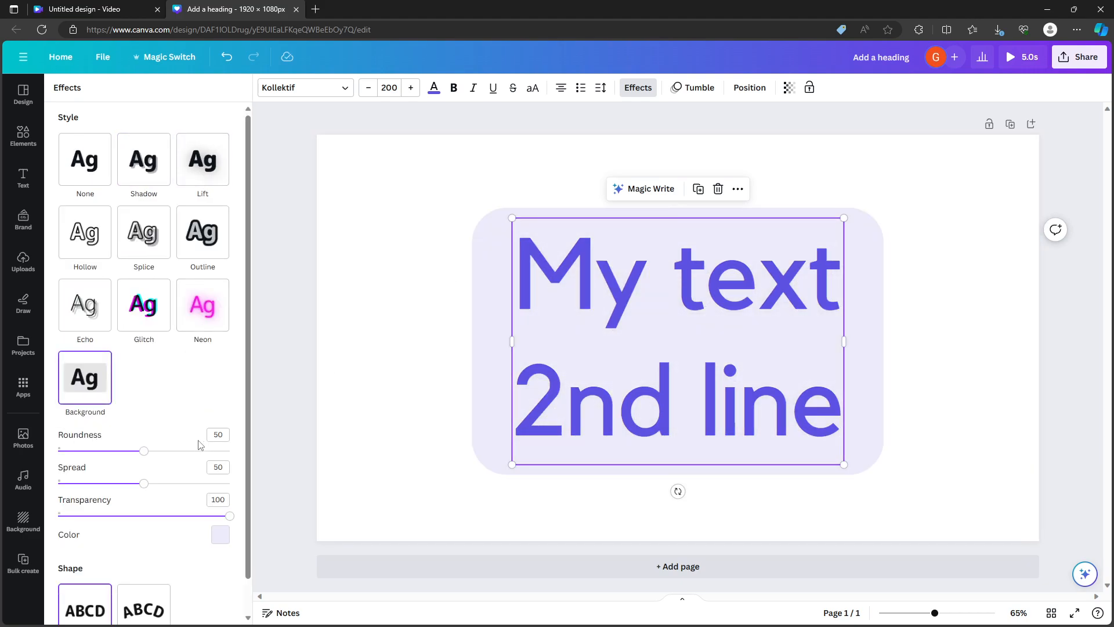
{"action": "left_click", "coordinate": [155, 324]}
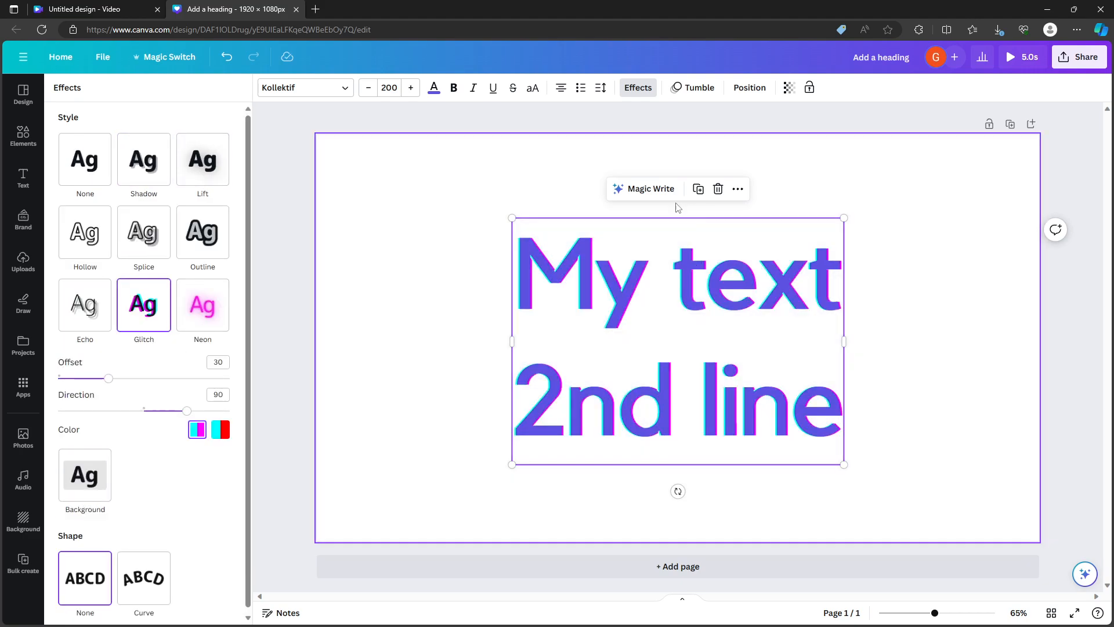
{"action": "left_click", "coordinate": [208, 313]}
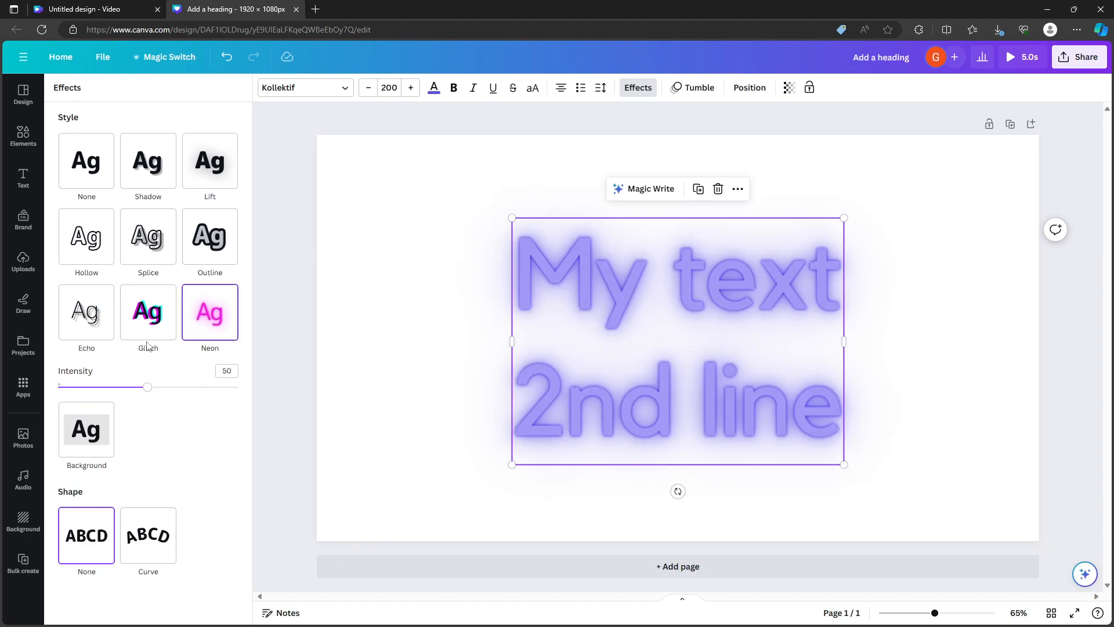
{"action": "left_click", "coordinate": [98, 173]}
Switch the text between the Neon, Glitch and Echo effects and return the style to None.
{"action": "left_click", "coordinate": [204, 326]}
{"action": "left_click", "coordinate": [152, 318]}
{"action": "left_click", "coordinate": [207, 316]}
{"action": "left_click", "coordinate": [98, 317]}
{"action": "left_click", "coordinate": [202, 302]}
{"action": "left_click", "coordinate": [93, 169]}
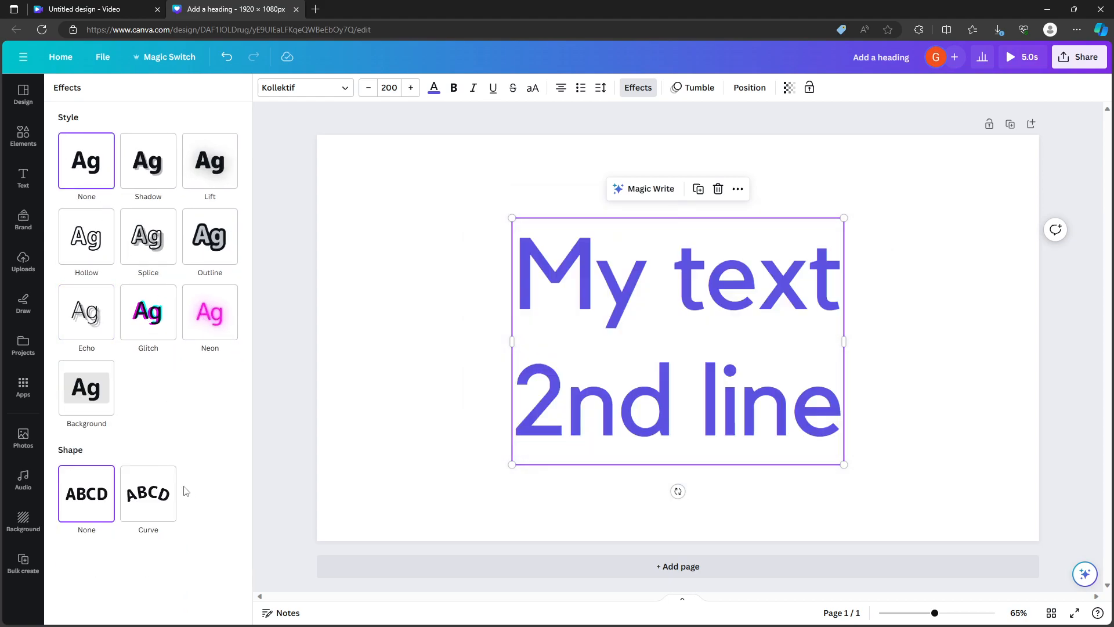
Apply the Curve shape to the text, try a curve value of 29, and reset the shape to None.
{"action": "left_click", "coordinate": [145, 500]}
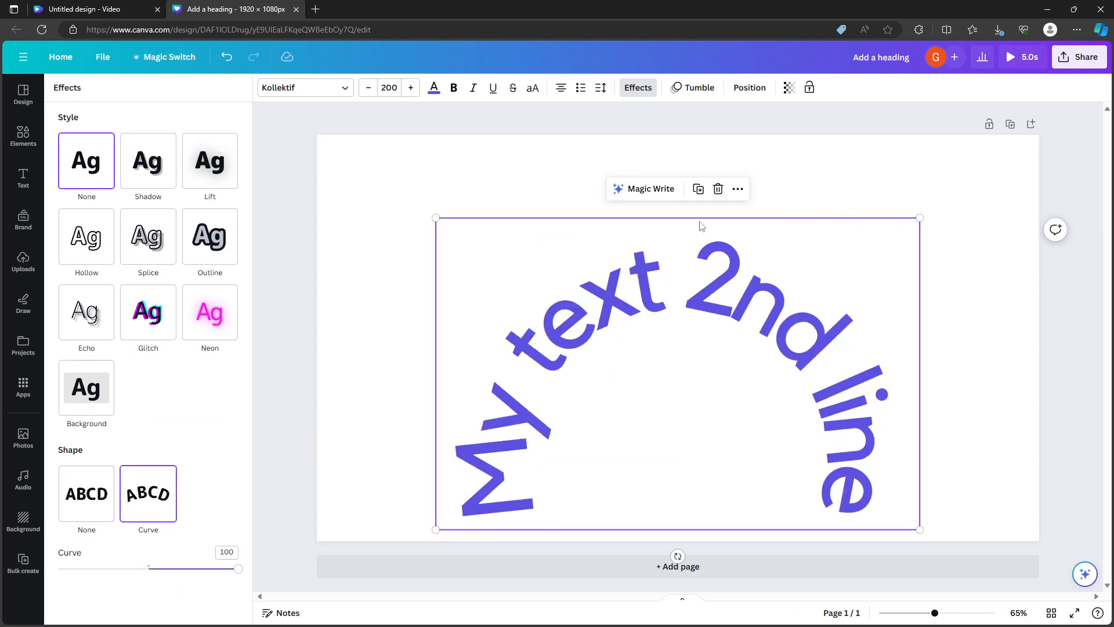
{"action": "left_click_drag", "start_coordinate": [238, 569], "coordinate": [174, 569]}
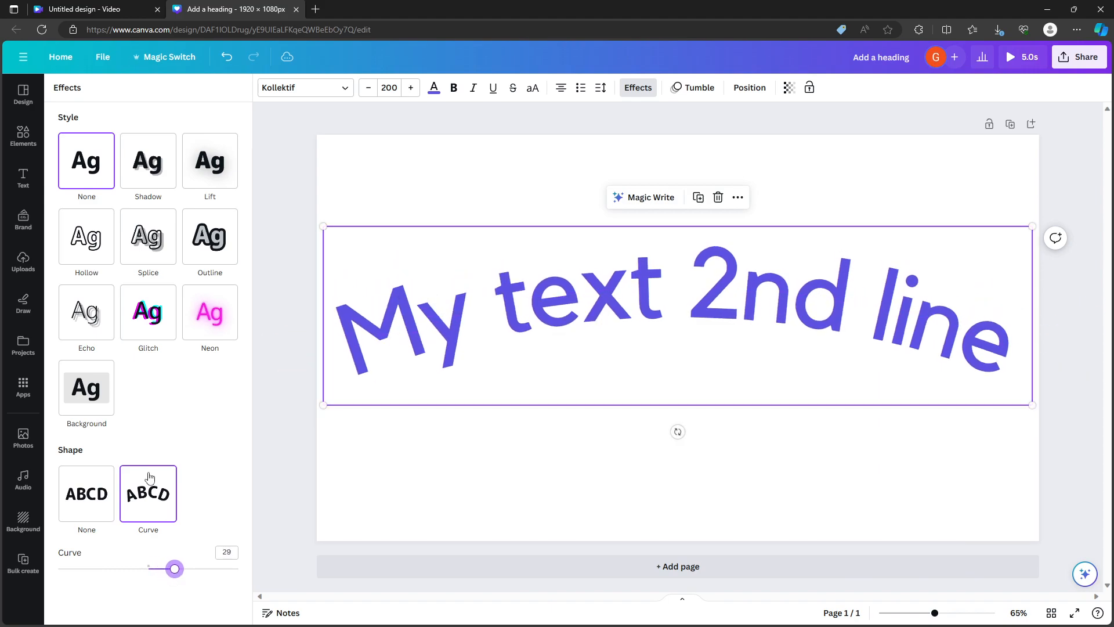
{"action": "left_click", "coordinate": [148, 479]}
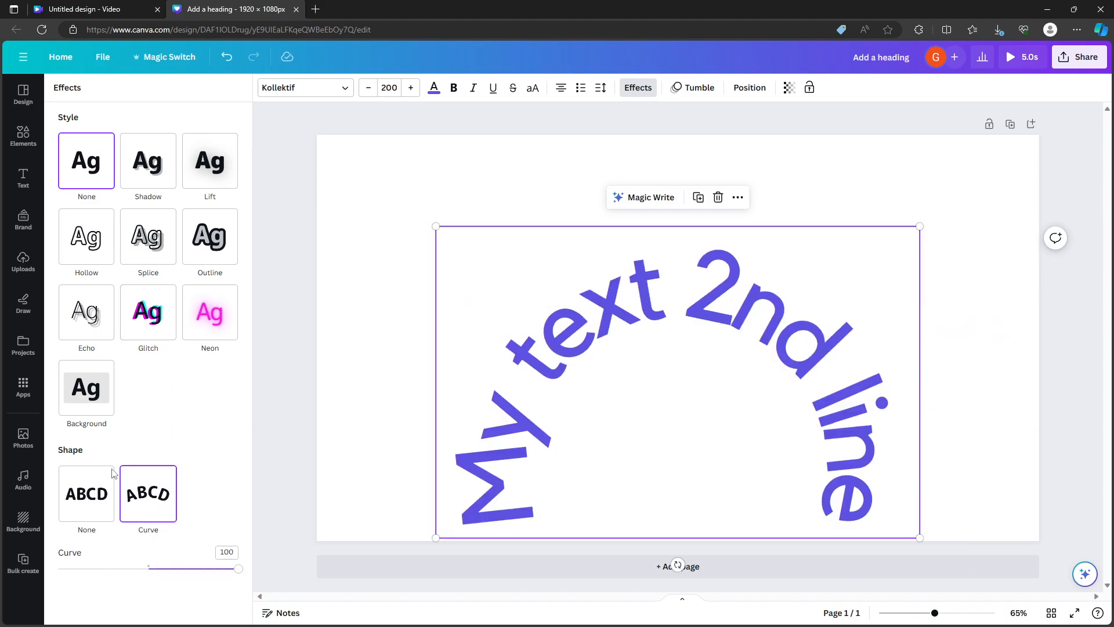
{"action": "left_click", "coordinate": [90, 494]}
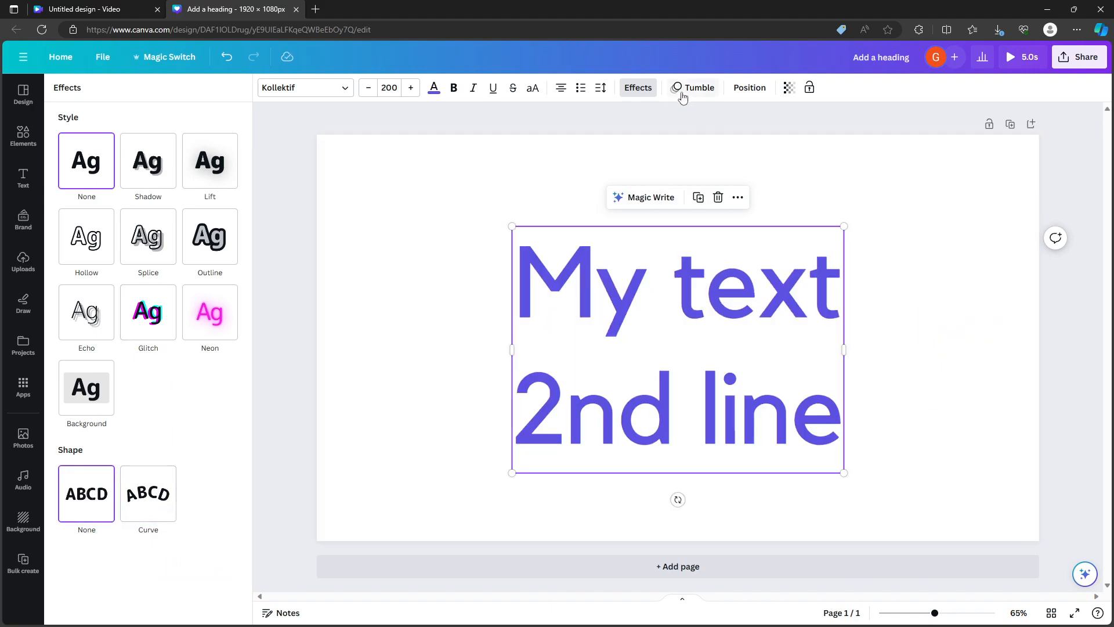
{"action": "left_click", "coordinate": [562, 115]}
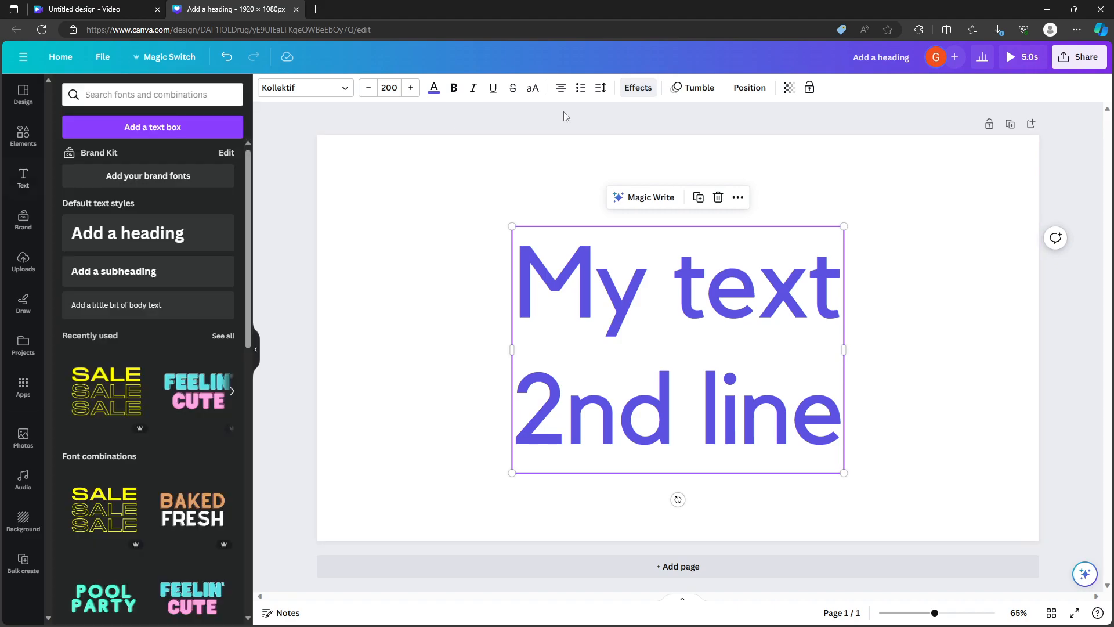
Remove the Tumble animation from the text and look through the available text and page animations.
{"action": "left_click", "coordinate": [694, 87]}
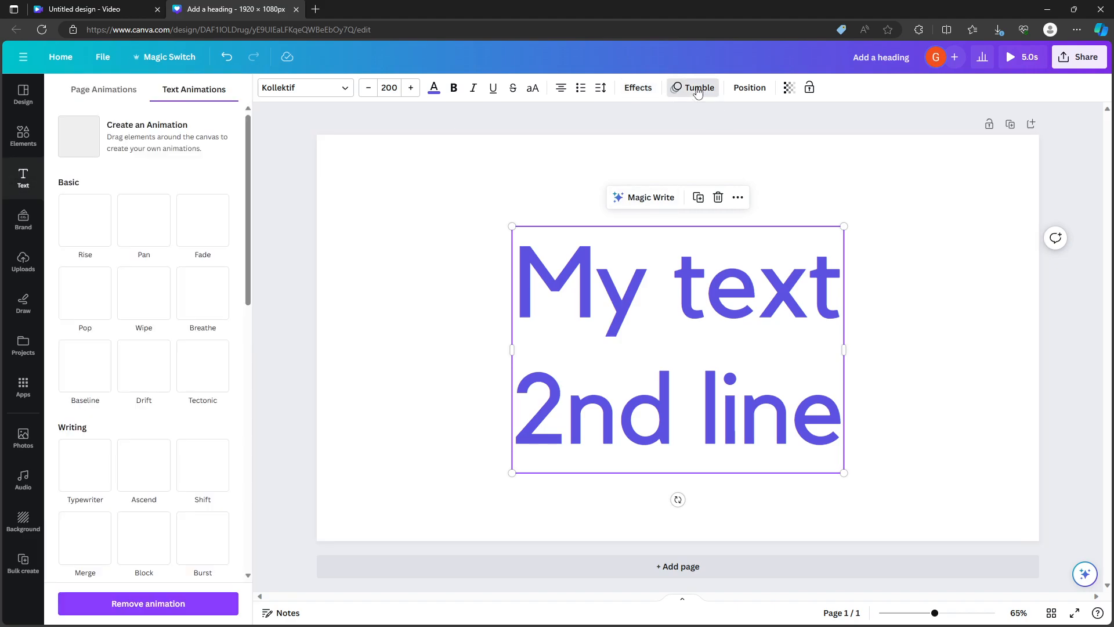
{"action": "scroll", "coordinate": [180, 395], "scroll_direction": "down", "scroll_amount": 8}
{"action": "scroll", "coordinate": [137, 465], "scroll_direction": "up", "scroll_amount": 2}
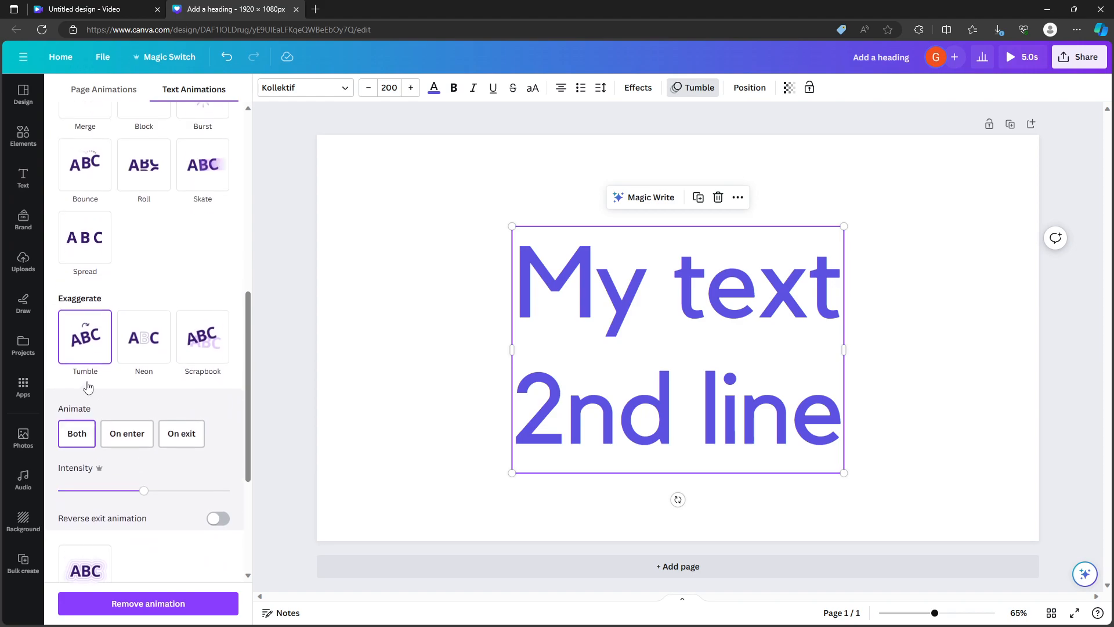
{"action": "left_click", "coordinate": [187, 603]}
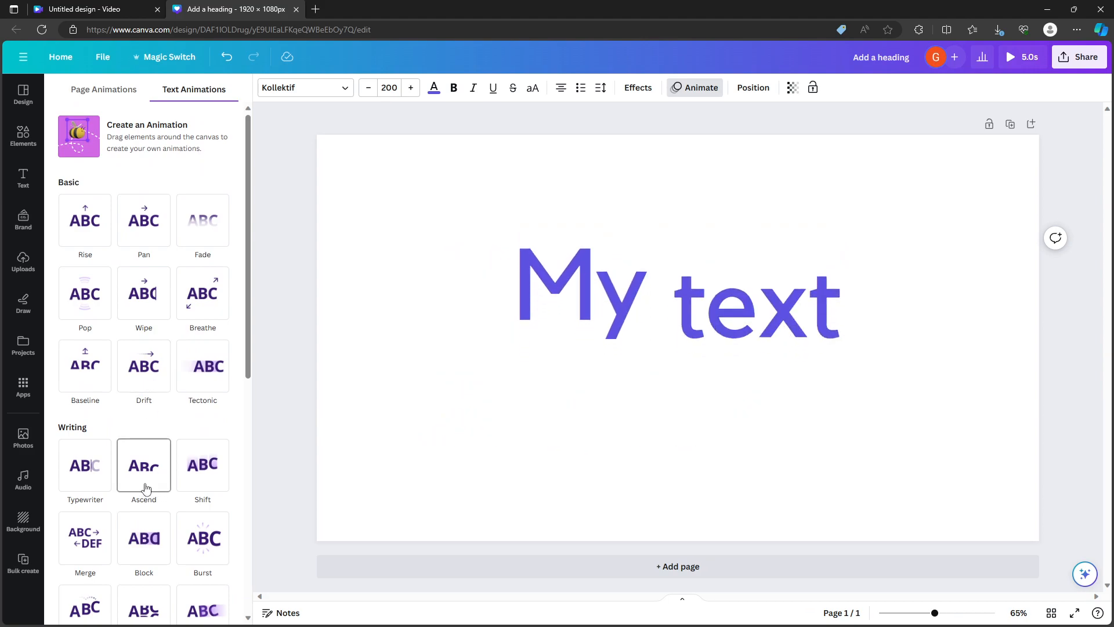
{"action": "scroll", "coordinate": [116, 510], "scroll_direction": "down", "scroll_amount": 4}
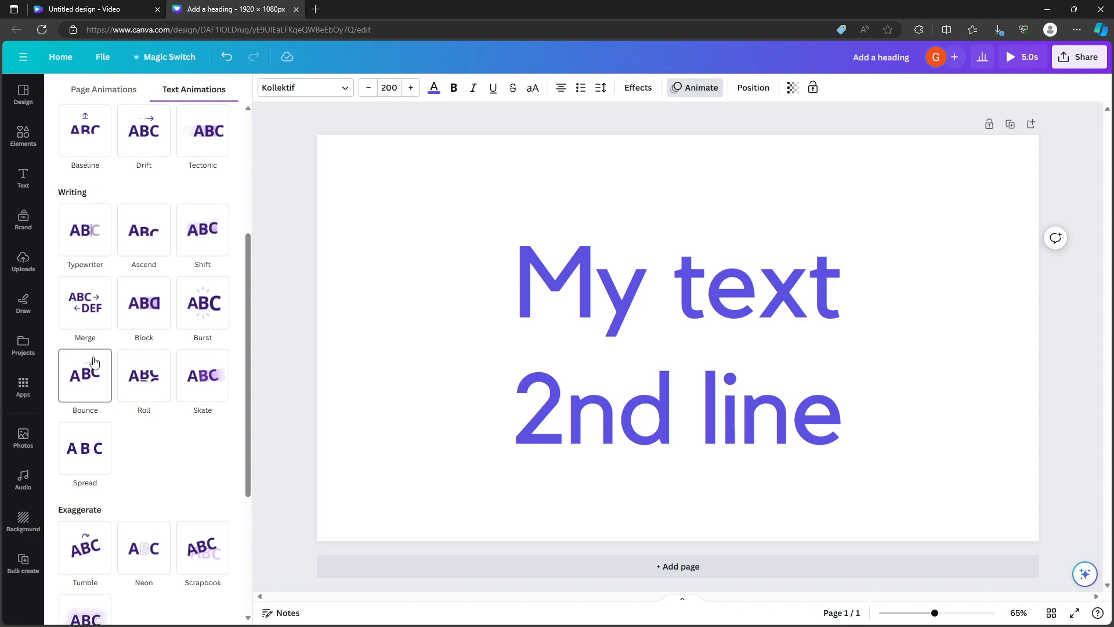
{"action": "left_click", "coordinate": [107, 93]}
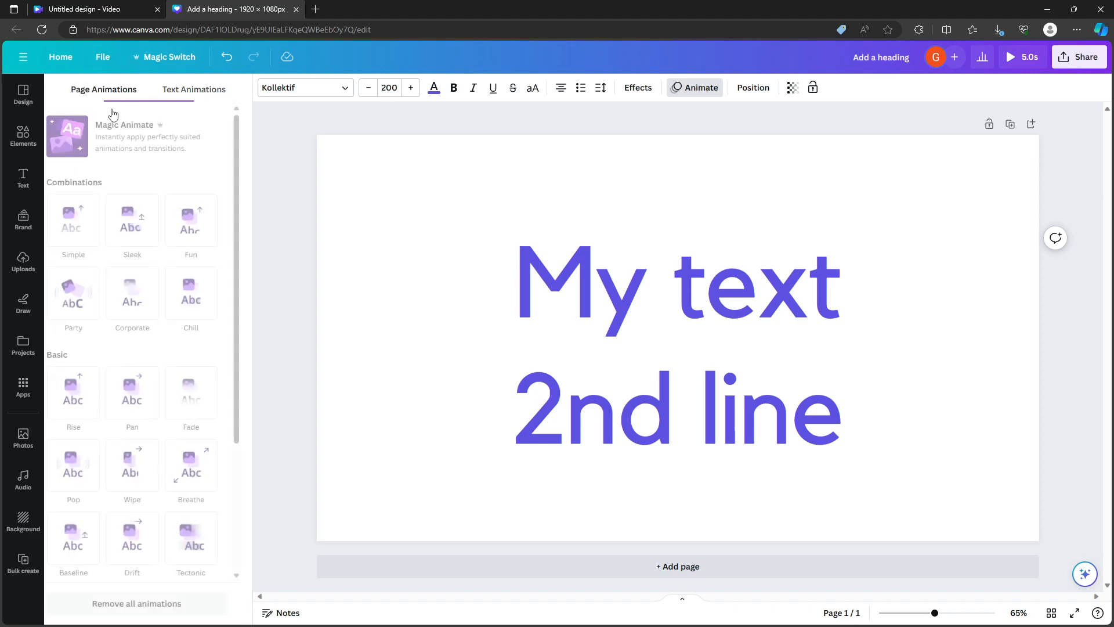
{"action": "left_click", "coordinate": [200, 91]}
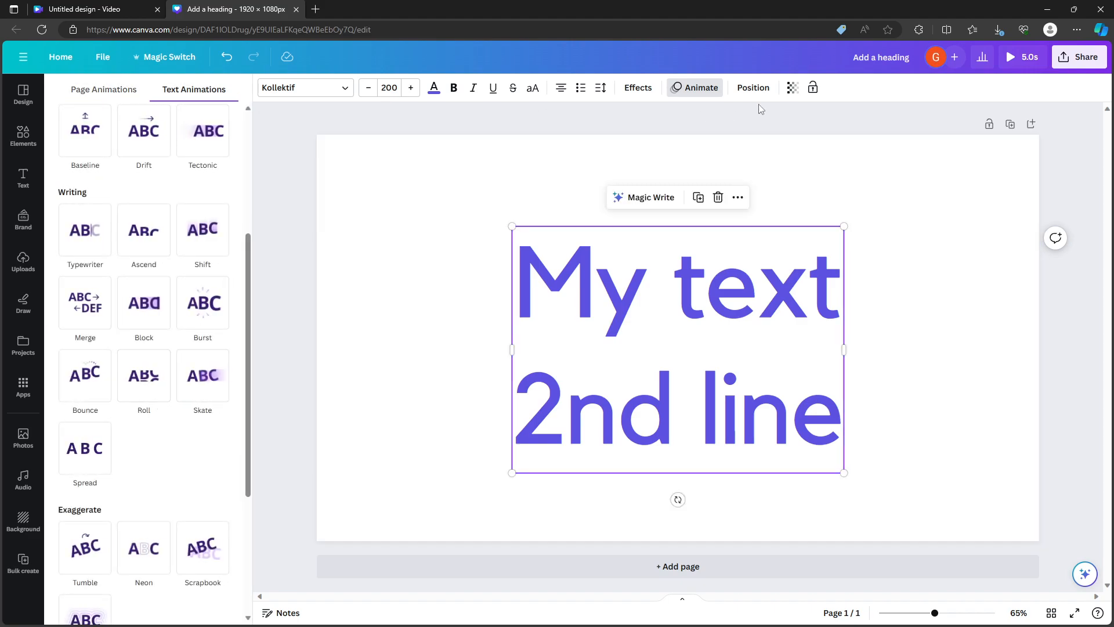
Try all the page alignments on the text box and leave it aligned to Center and Middle.
{"action": "left_click", "coordinate": [754, 88]}
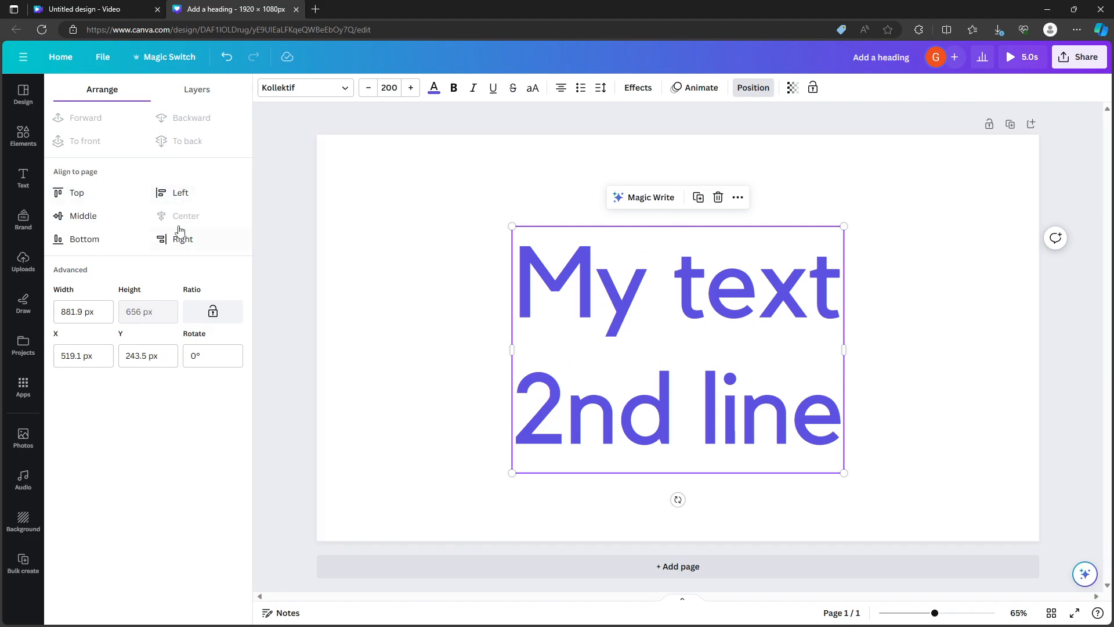
{"action": "left_click", "coordinate": [174, 193]}
{"action": "left_click", "coordinate": [187, 216]}
{"action": "left_click", "coordinate": [192, 240]}
{"action": "left_click", "coordinate": [186, 217]}
{"action": "left_click", "coordinate": [79, 195]}
{"action": "left_click", "coordinate": [83, 216]}
{"action": "left_click", "coordinate": [84, 238]}
{"action": "left_click", "coordinate": [83, 215]}
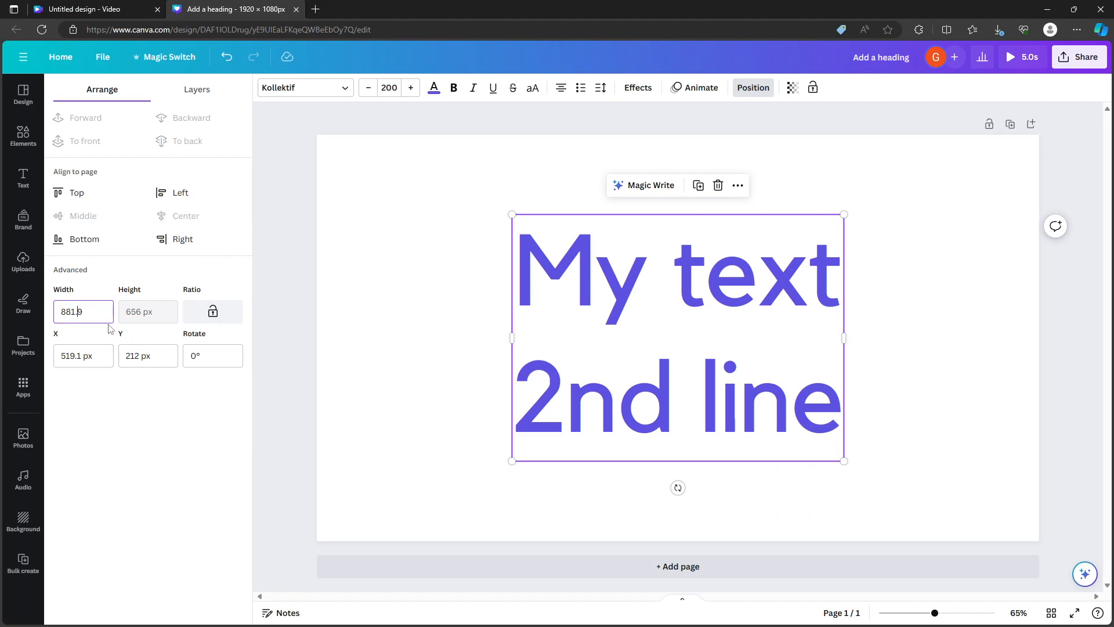
Toggle the text box's ratio lock on and off and try rotating the box by hand.
{"action": "left_click", "coordinate": [211, 311]}
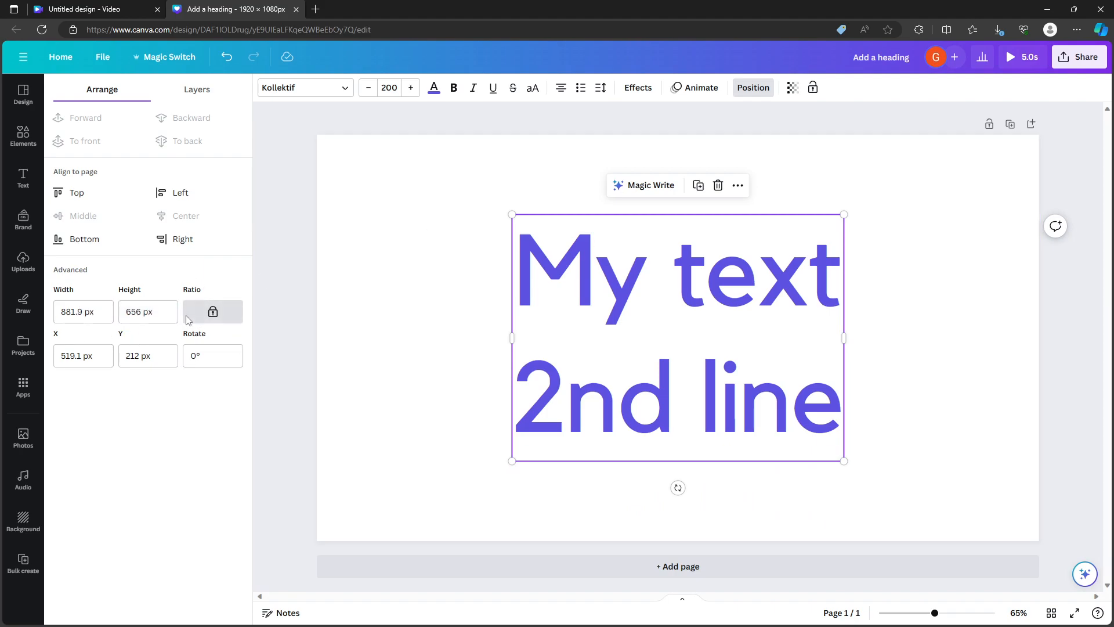
{"action": "left_click", "coordinate": [215, 311]}
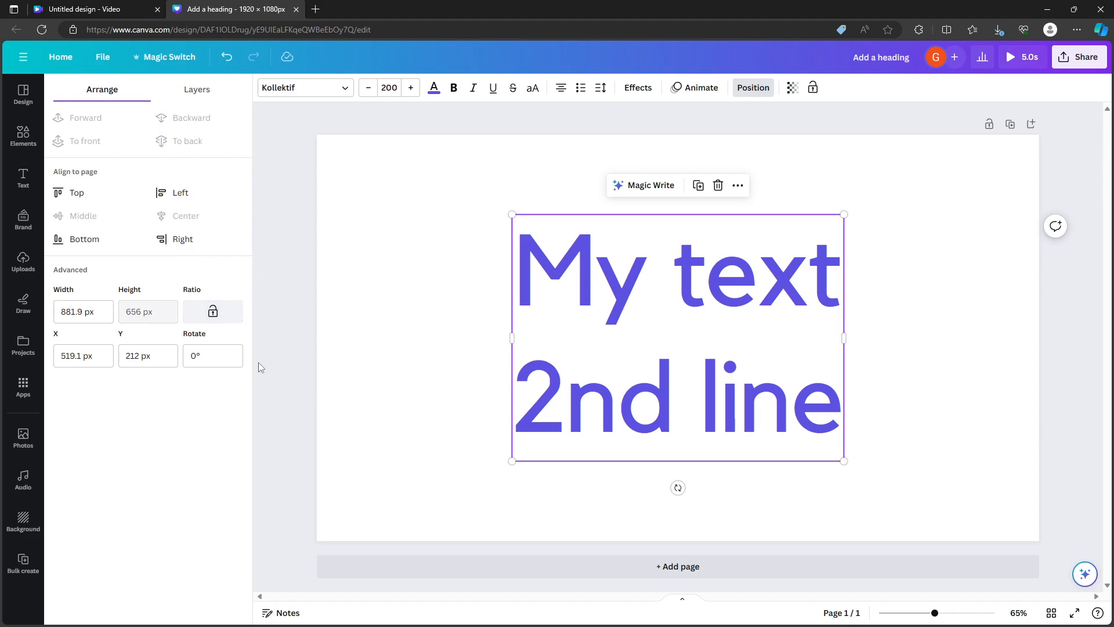
{"action": "left_click", "coordinate": [211, 314]}
{"action": "mouse_move", "coordinate": [677, 487]}
{"action": "left_mouse_down"}
{"action": "mouse_move", "coordinate": [698, 512]}
{"action": "mouse_move", "coordinate": [524, 462]}
{"action": "mouse_move", "coordinate": [684, 472]}
{"action": "mouse_move", "coordinate": [672, 480]}
{"action": "mouse_move", "coordinate": [679, 485]}
{"action": "left_mouse_up"}
Scale the text up to font size 208, and widen its box to about 1147 px.
{"action": "mouse_move", "coordinate": [512, 461]}
{"action": "left_mouse_down"}
{"action": "mouse_move", "coordinate": [443, 510]}
{"action": "mouse_move", "coordinate": [500, 471]}
{"action": "left_mouse_up"}
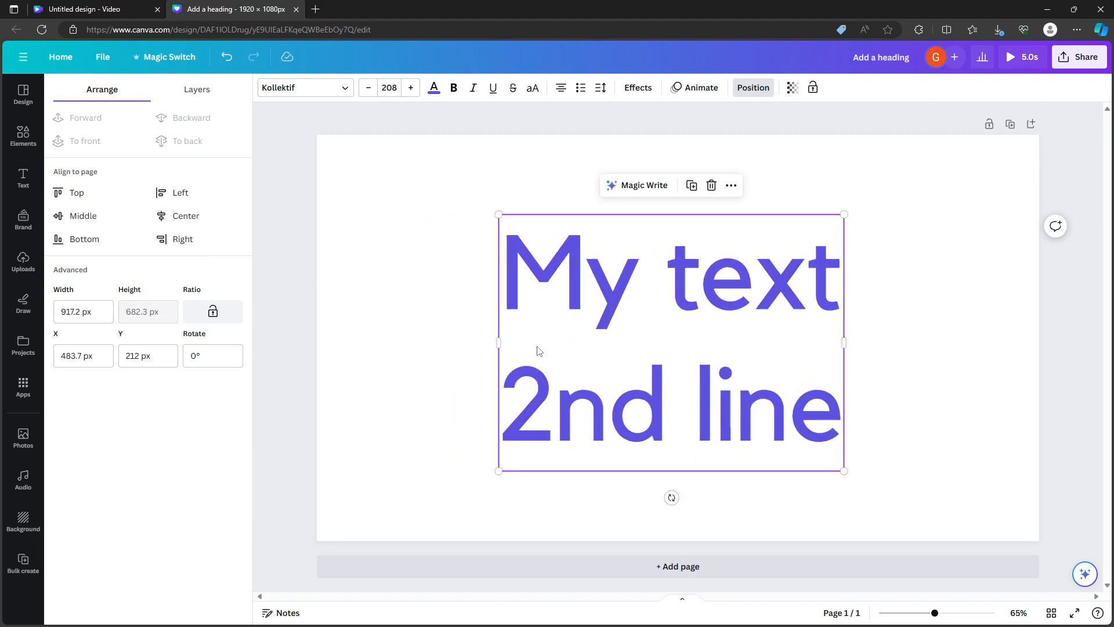
{"action": "left_click_drag", "start_coordinate": [502, 349], "coordinate": [414, 344]}
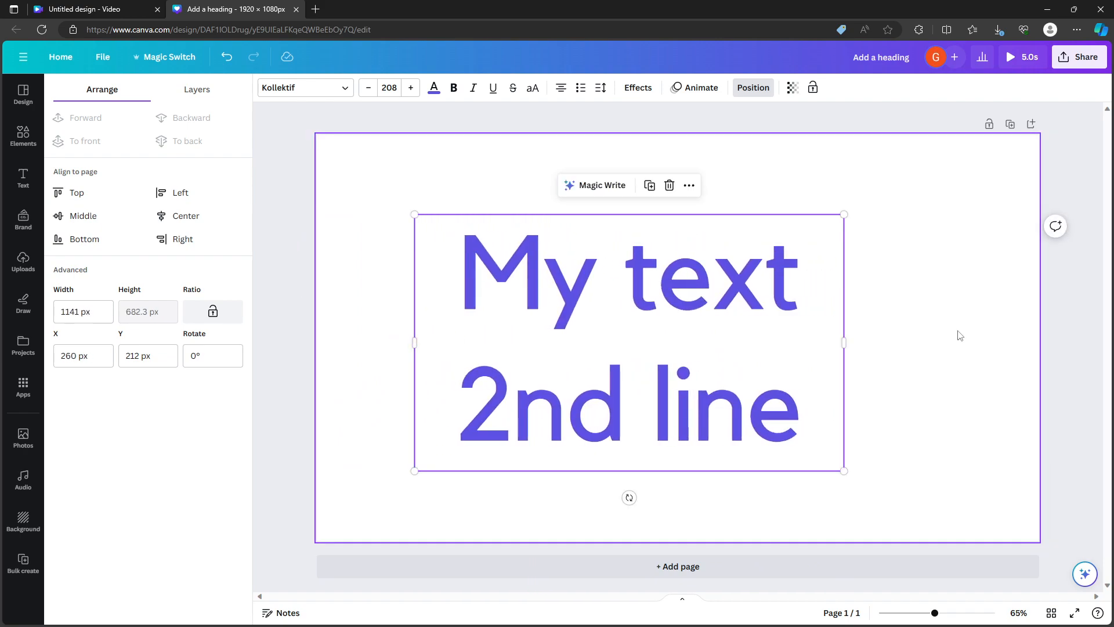
{"action": "left_click_drag", "start_coordinate": [846, 345], "coordinate": [872, 342]}
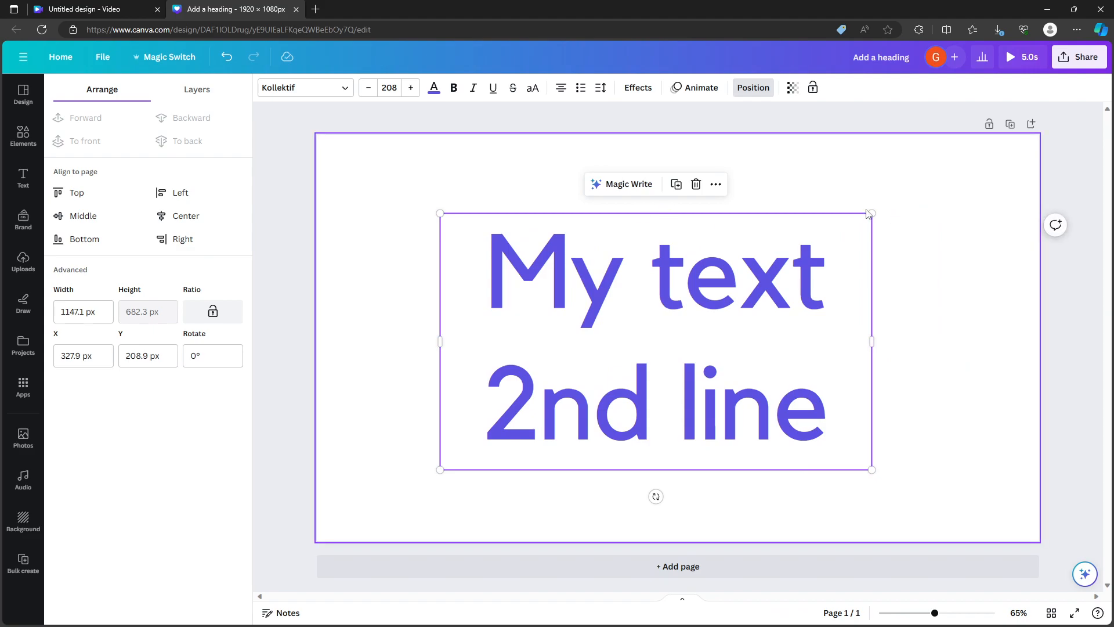
Scale the text up to font size 212, try its transparency at about 45, and restore it to fully opaque.
{"action": "mouse_move", "coordinate": [872, 213]}
{"action": "left_mouse_down"}
{"action": "mouse_move", "coordinate": [802, 232]}
{"action": "mouse_move", "coordinate": [879, 209]}
{"action": "left_mouse_up"}
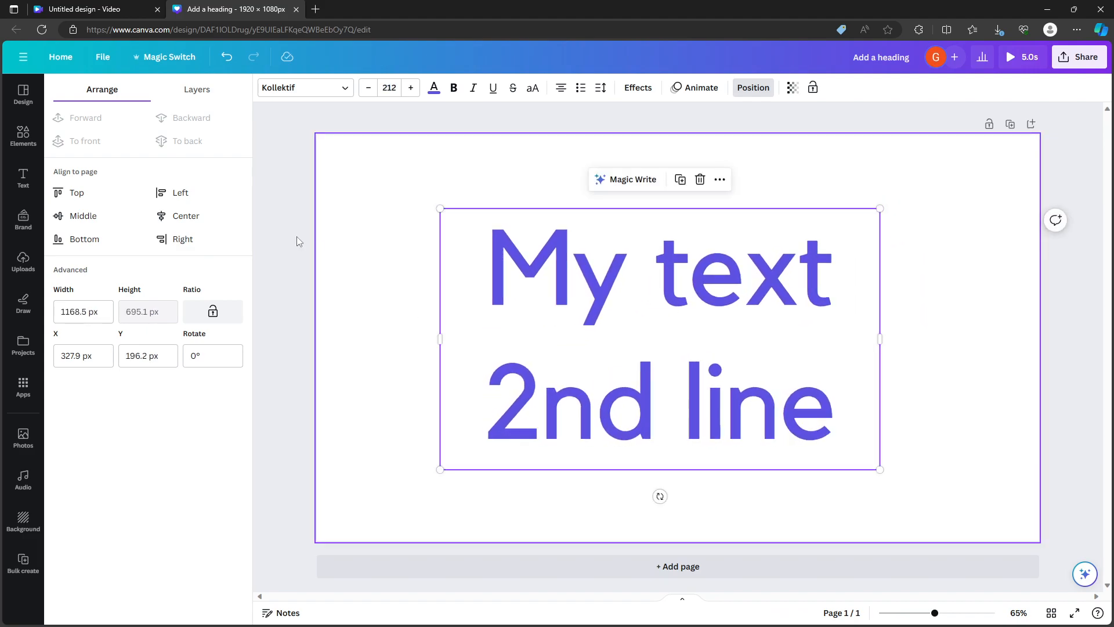
{"action": "left_click", "coordinate": [795, 92]}
{"action": "left_click_drag", "start_coordinate": [793, 138], "coordinate": [722, 151]}
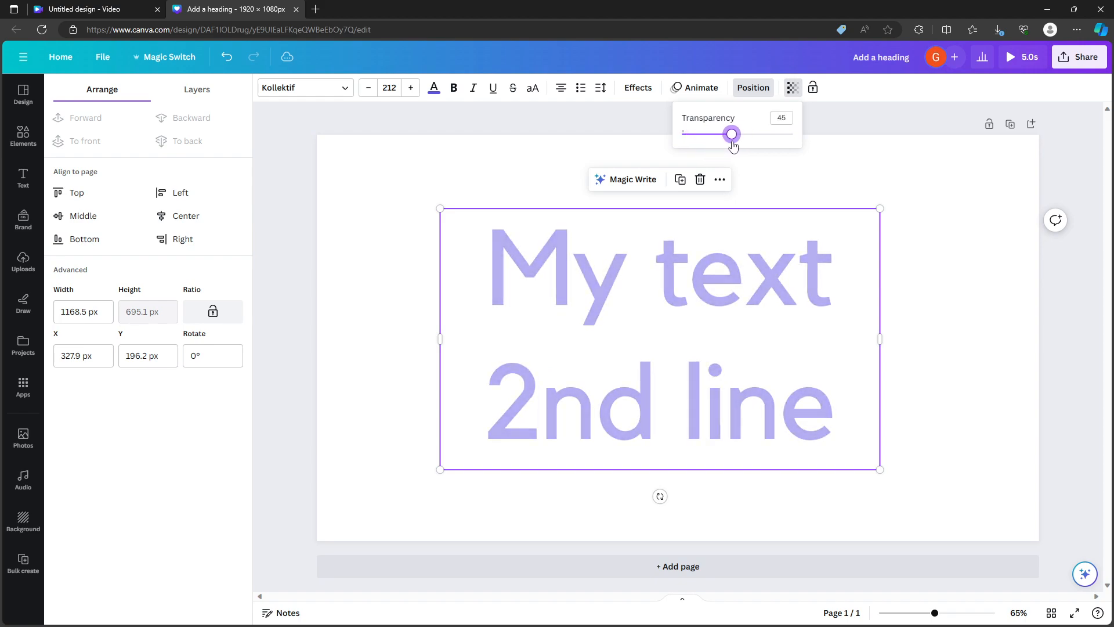
{"action": "left_click_drag", "start_coordinate": [733, 138], "coordinate": [841, 157]}
{"action": "left_click", "coordinate": [644, 368]}
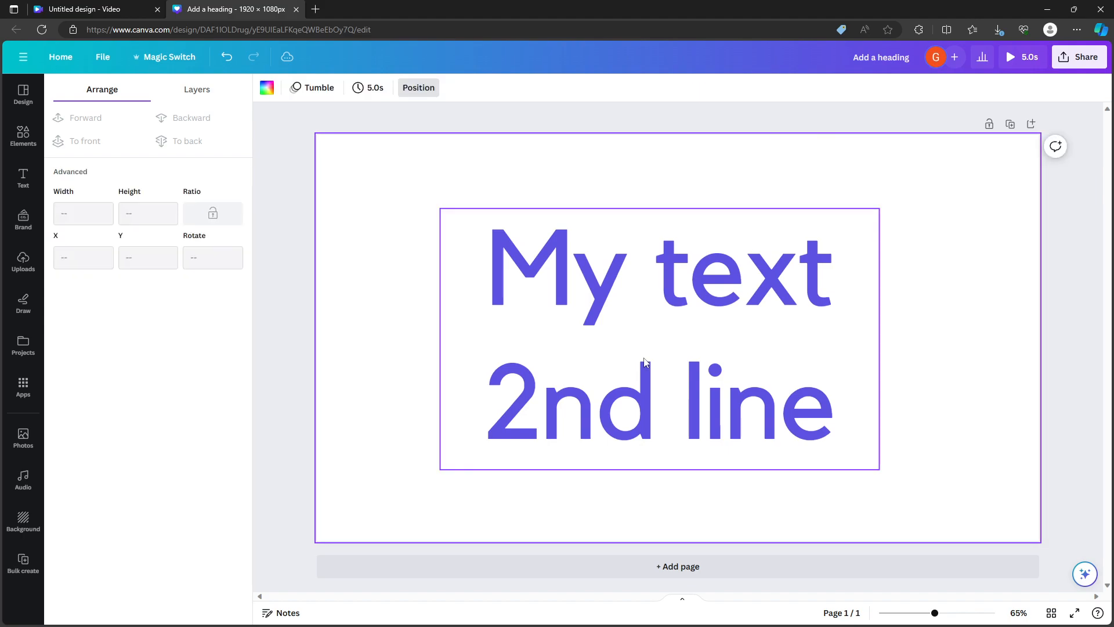
Move the text box to about X 362 px, Y 193 px, lock its position, and try to shift the locked text.
{"action": "left_click_drag", "start_coordinate": [659, 285], "coordinate": [685, 278]}
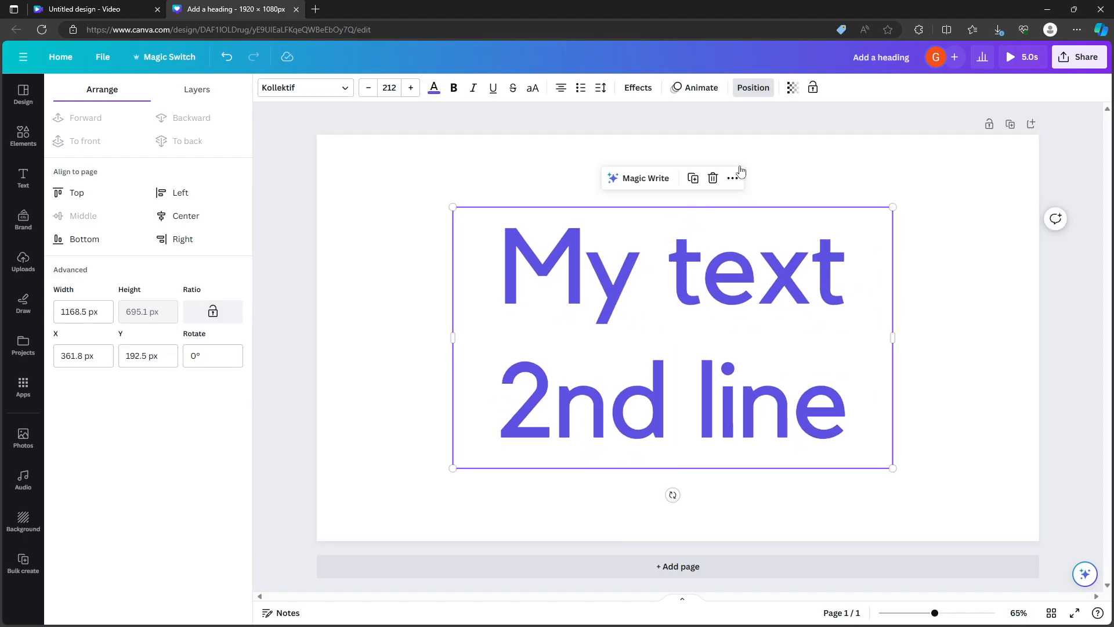
{"action": "left_click", "coordinate": [814, 87]}
{"action": "left_click", "coordinate": [870, 199]}
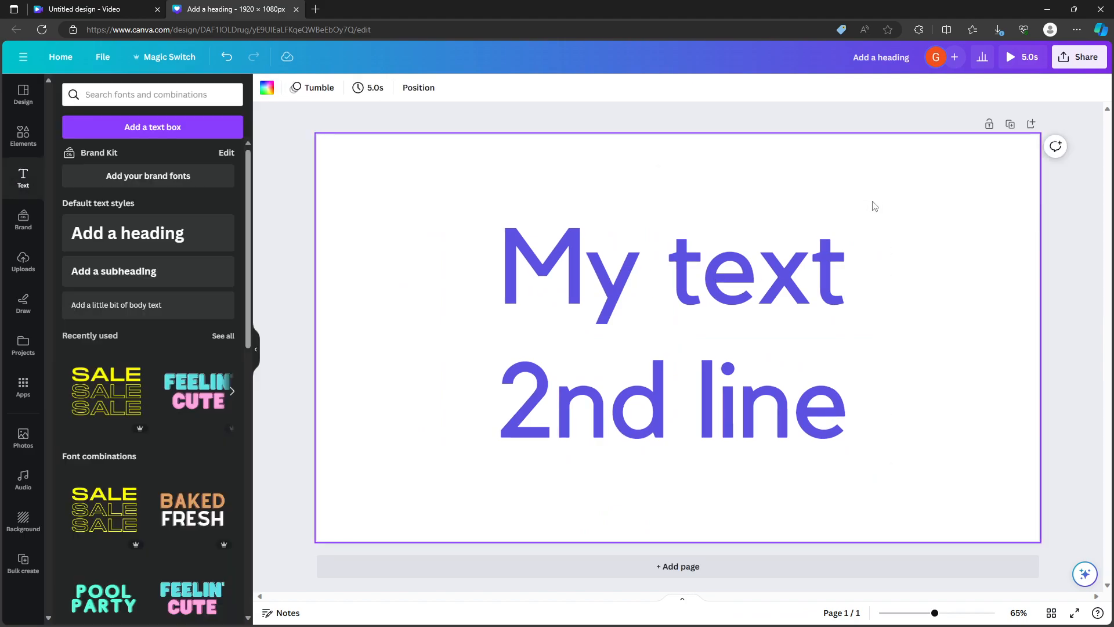
{"action": "left_click", "coordinate": [548, 246]}
{"action": "left_click_drag", "start_coordinate": [801, 413], "coordinate": [1017, 301]}
{"action": "left_click_drag", "start_coordinate": [704, 394], "coordinate": [598, 344]}
{"action": "left_click", "coordinate": [703, 301]}
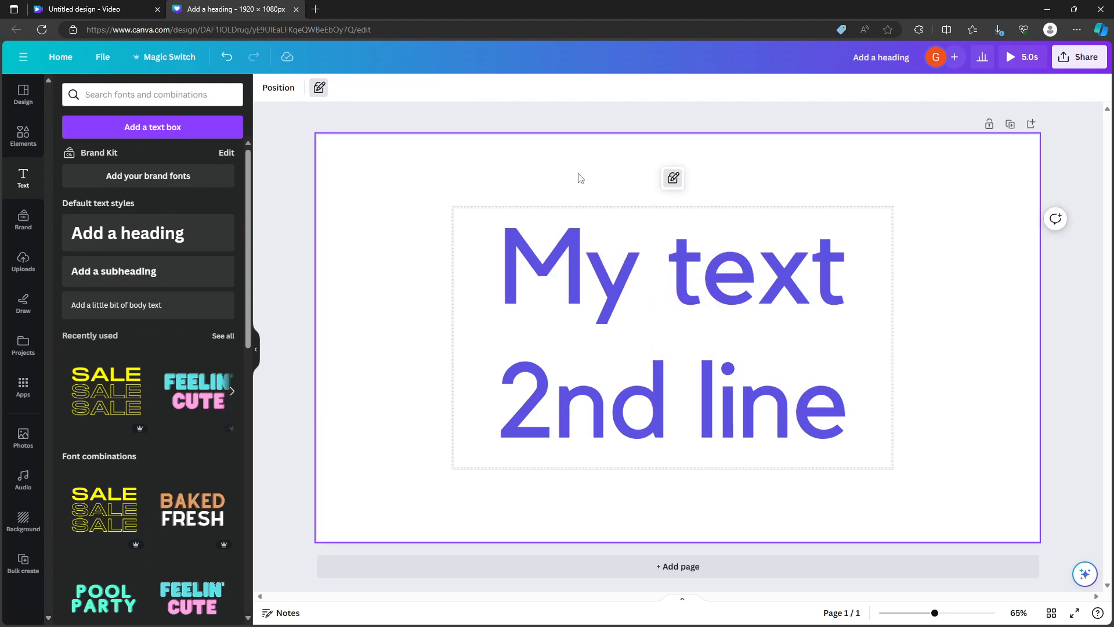
Switch the text box to a full lock, unlock it, and move it slightly to the page's centre line.
{"action": "left_click", "coordinate": [319, 88]}
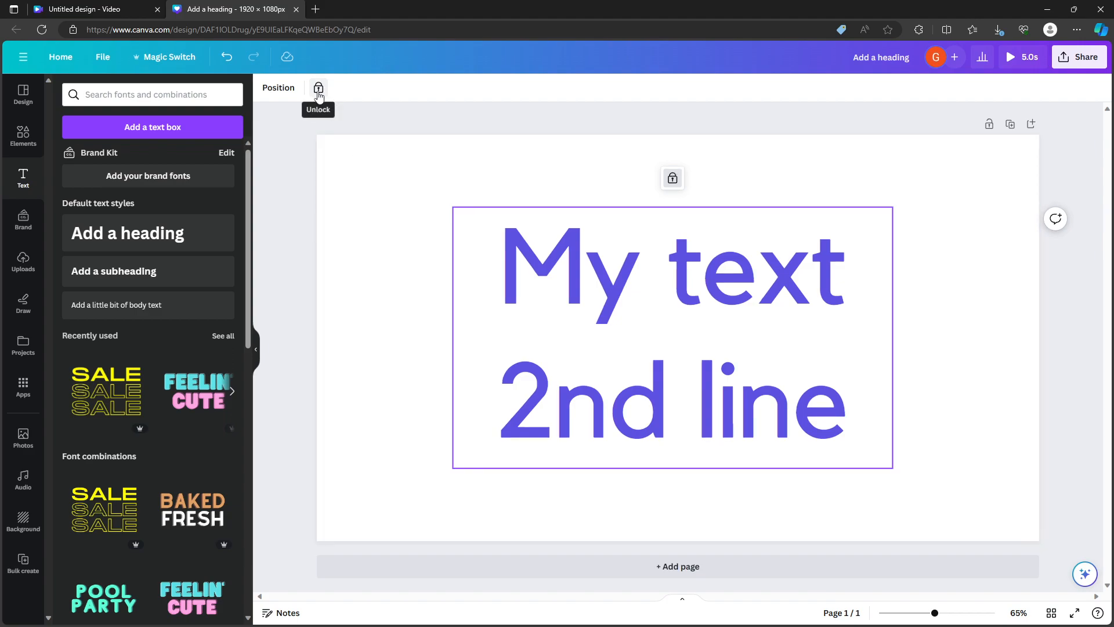
{"action": "left_click", "coordinate": [319, 88]}
{"action": "left_click", "coordinate": [669, 296]}
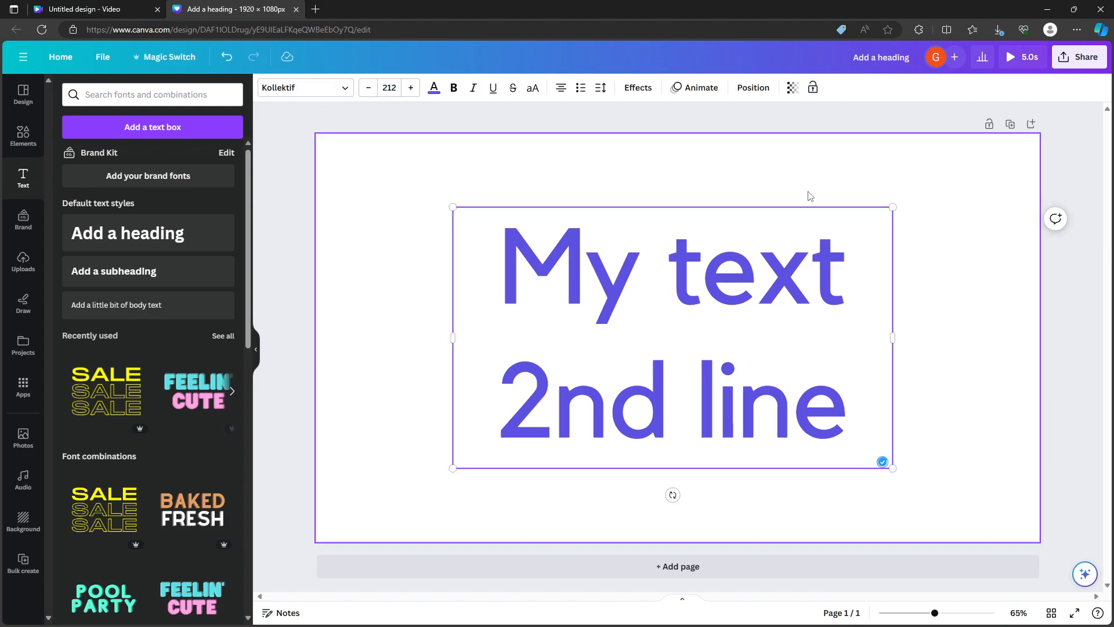
{"action": "left_click", "coordinate": [956, 270]}
{"action": "left_click_drag", "start_coordinate": [721, 285], "coordinate": [727, 280]}
{"action": "left_click", "coordinate": [564, 260]}
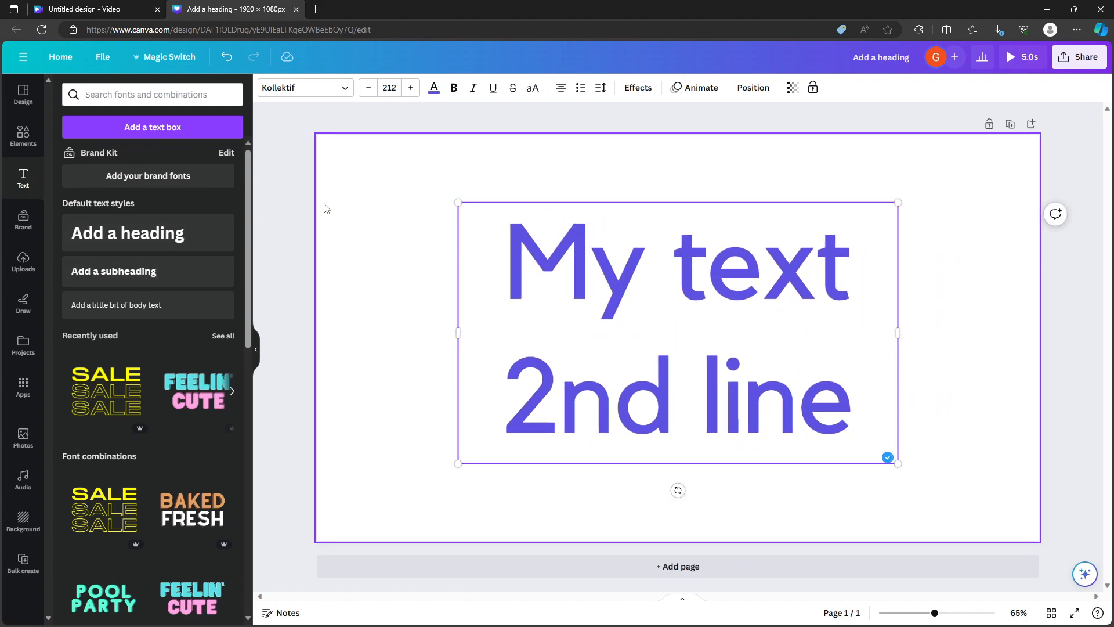
{"action": "key", "text": "Escape"}
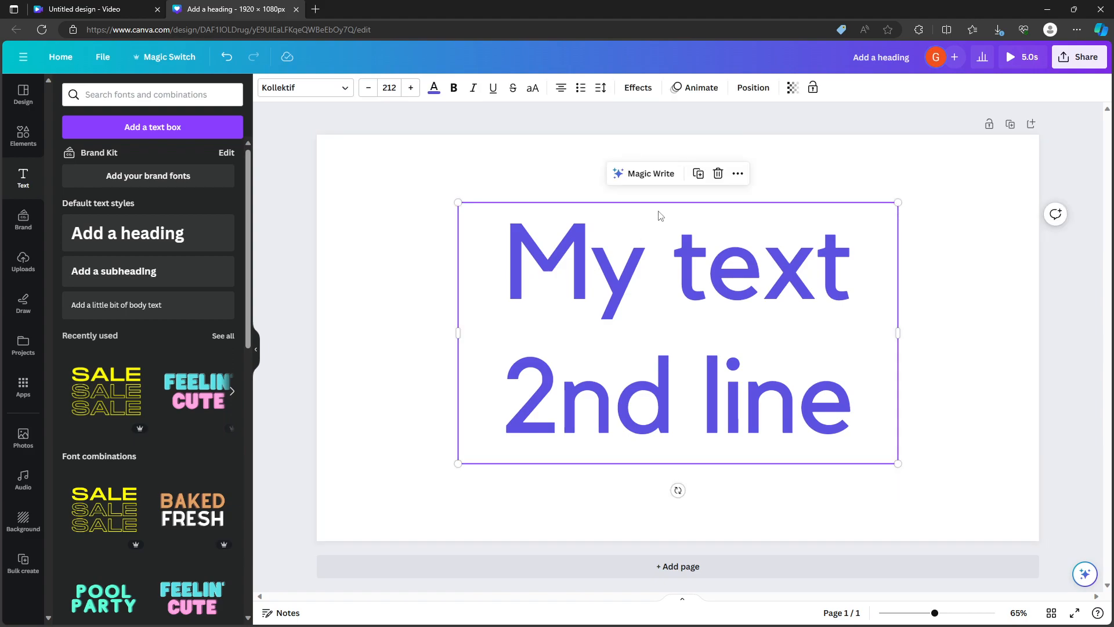
Browse the default text styles and the ready-made font combinations available for the design.
{"action": "scroll", "coordinate": [197, 313], "scroll_direction": "down", "scroll_amount": 1}
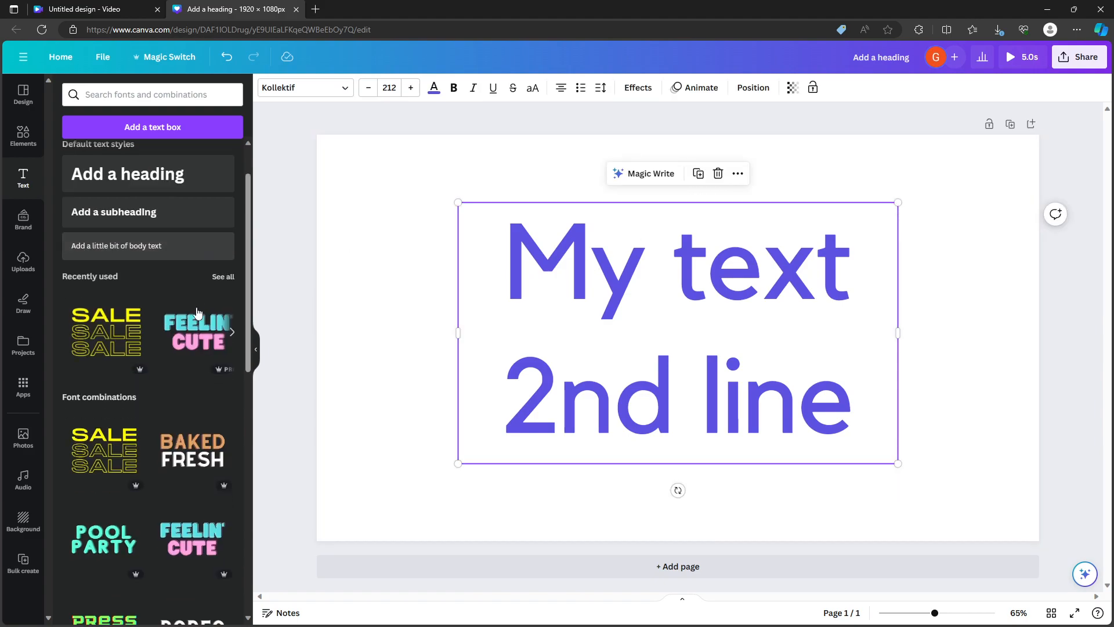
{"action": "scroll", "coordinate": [137, 359], "scroll_direction": "down", "scroll_amount": 2}
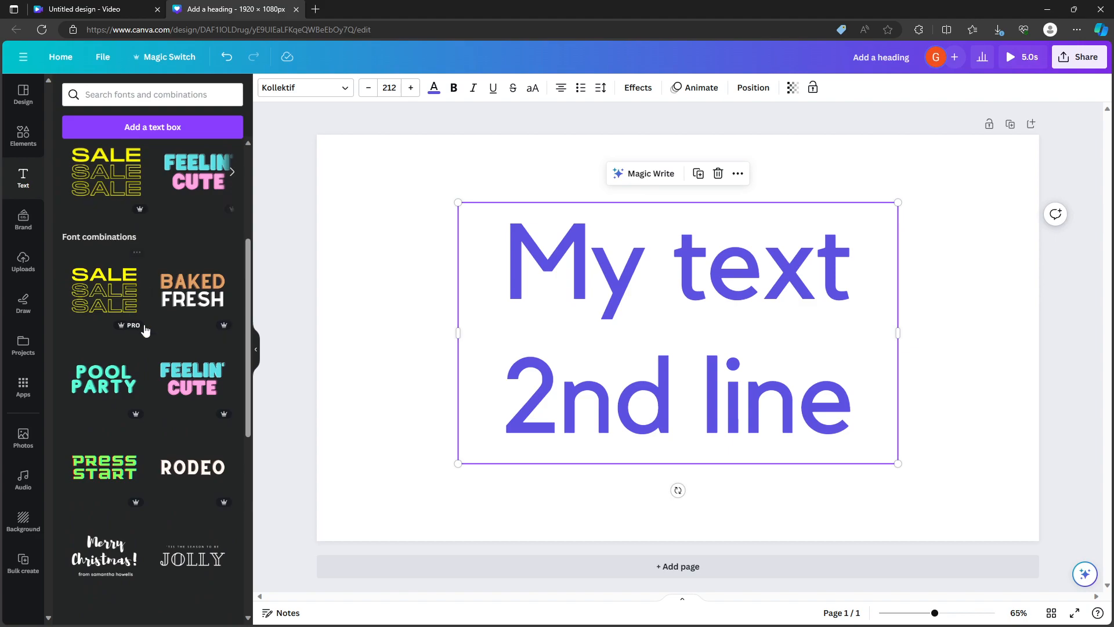
{"action": "scroll", "coordinate": [133, 325], "scroll_direction": "down", "scroll_amount": 3}
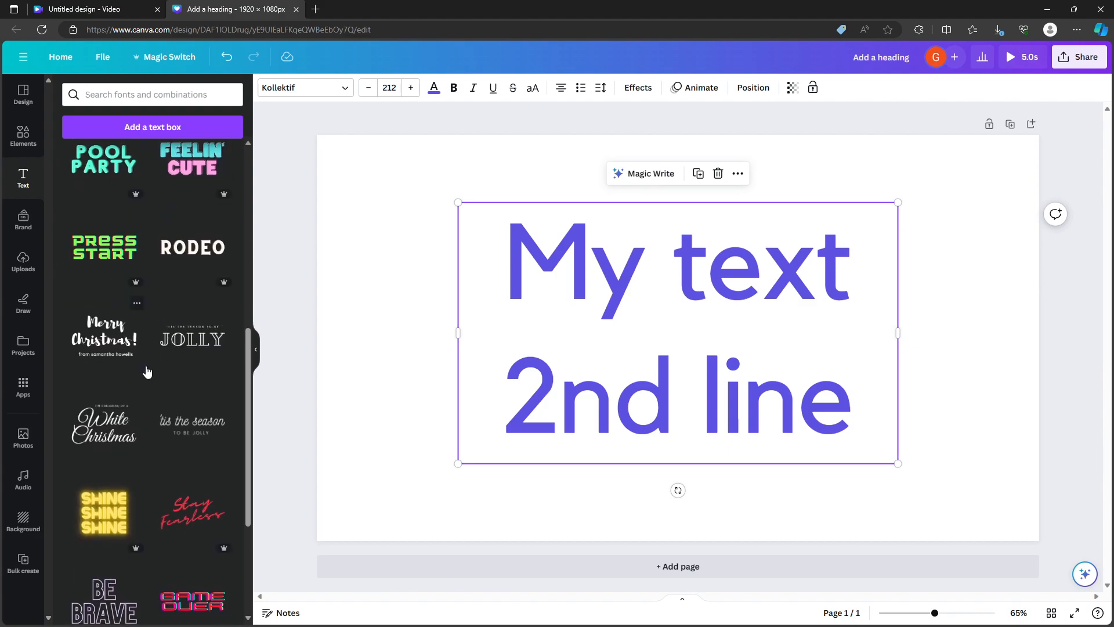
{"action": "left_click", "coordinate": [18, 183]}
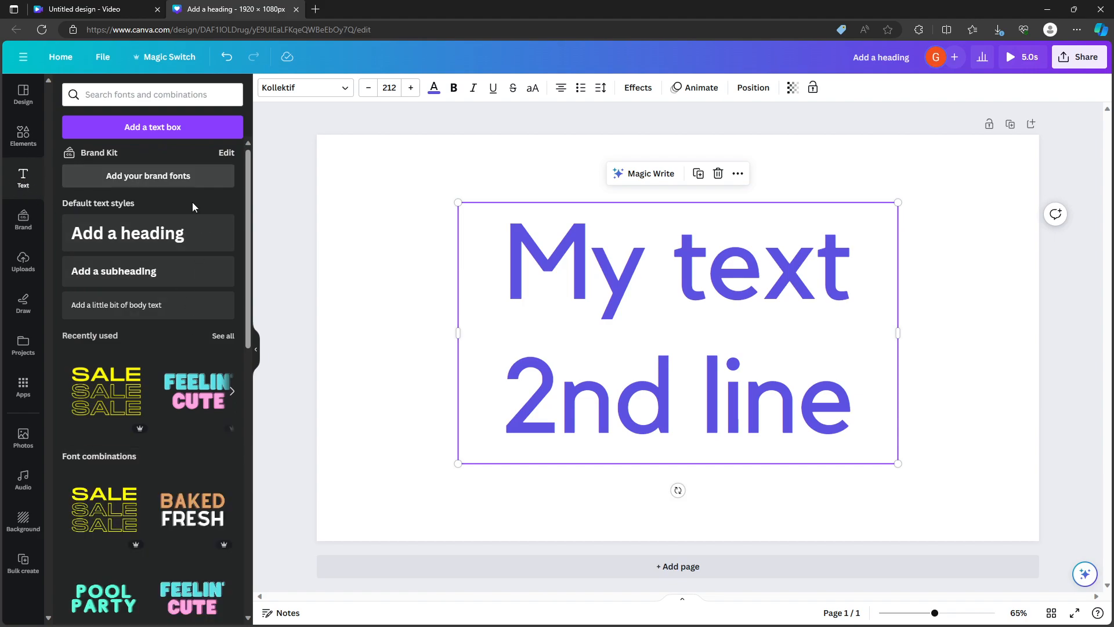
{"action": "scroll", "coordinate": [168, 313], "scroll_direction": "down", "scroll_amount": 10}
{"action": "scroll", "coordinate": [179, 343], "scroll_direction": "up", "scroll_amount": 10}
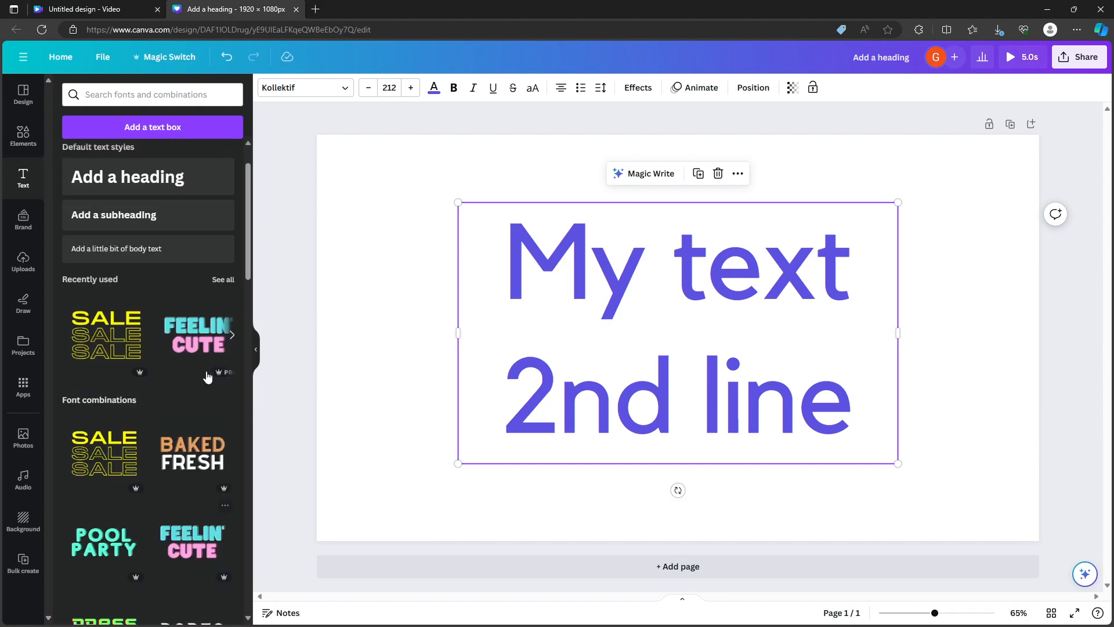
{"action": "scroll", "coordinate": [199, 381], "scroll_direction": "down", "scroll_amount": 1}
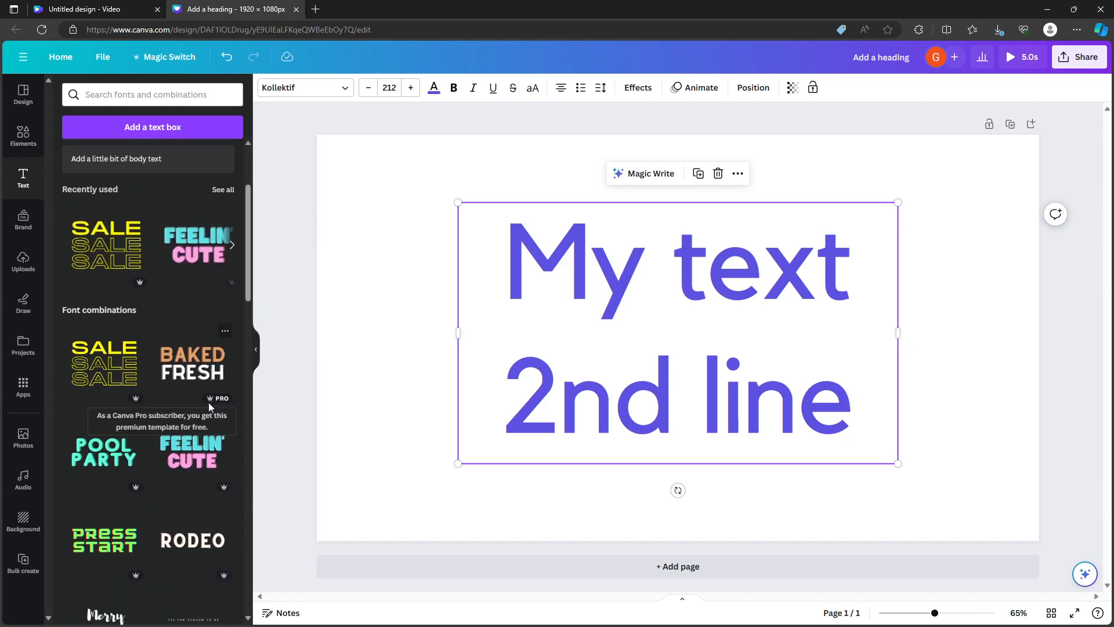
{"action": "scroll", "coordinate": [209, 383], "scroll_direction": "down", "scroll_amount": 3}
{"action": "scroll", "coordinate": [178, 312], "scroll_direction": "down", "scroll_amount": 4}
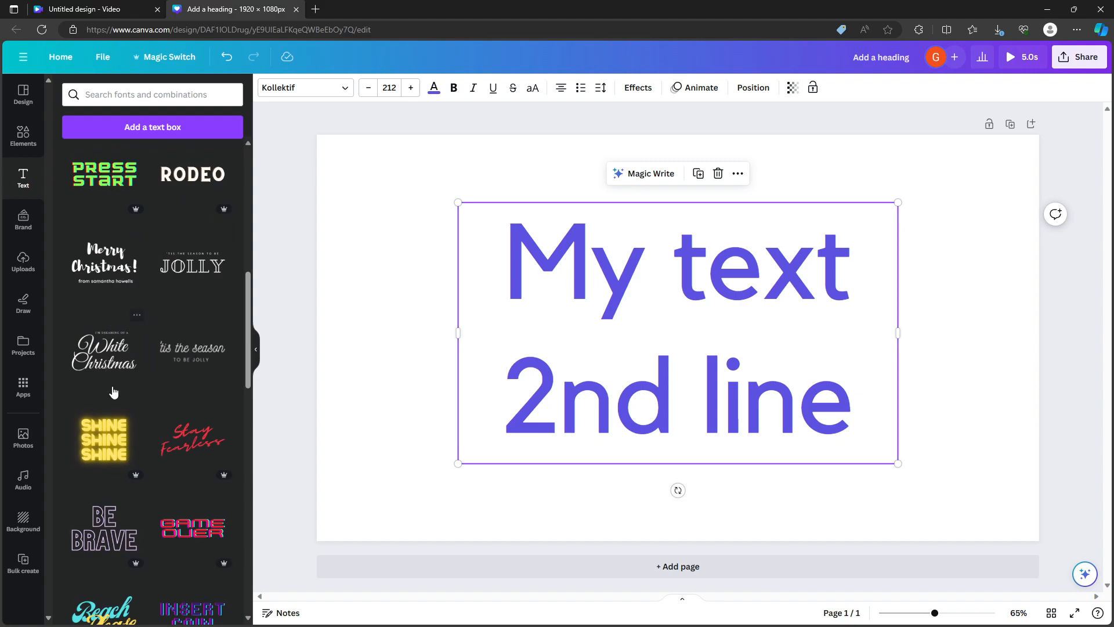
{"action": "scroll", "coordinate": [134, 316], "scroll_direction": "down", "scroll_amount": 6}
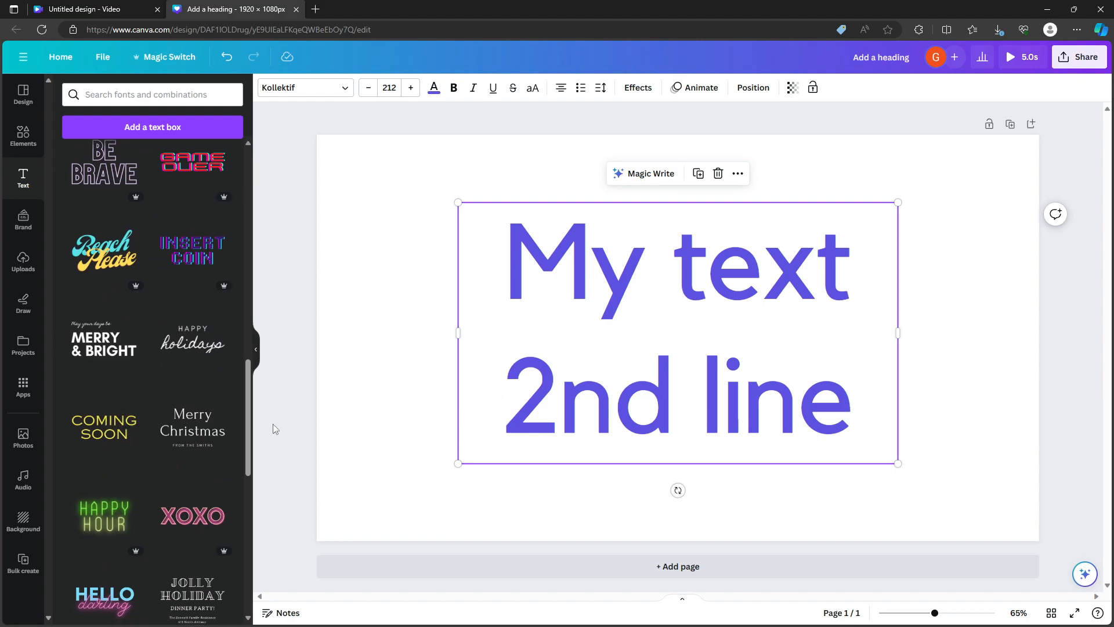
Add the "COMING SOON" font combination to the page, delete it, and reselect the "My text" box.
{"action": "left_click", "coordinate": [76, 432]}
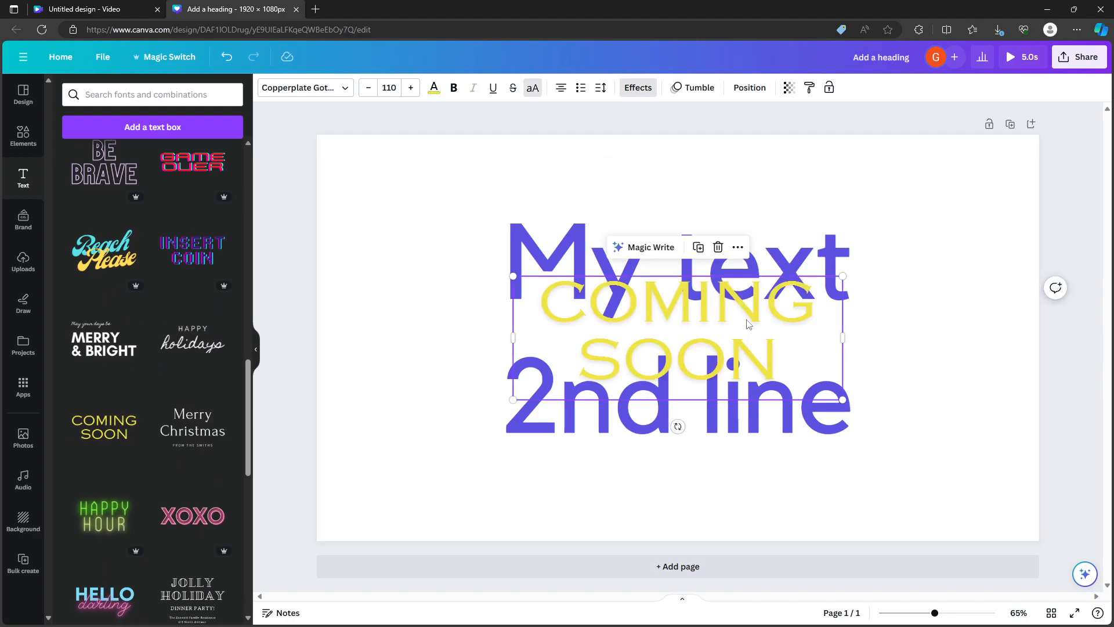
{"action": "key", "text": "Delete"}
{"action": "left_click", "coordinate": [376, 244]}
{"action": "left_click", "coordinate": [579, 251]}
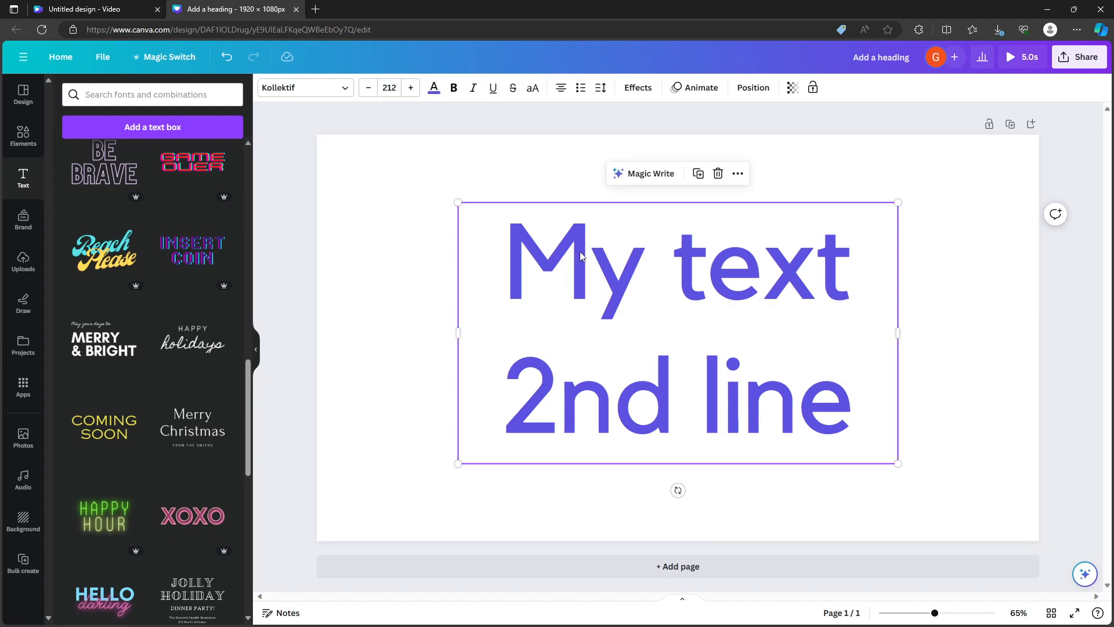